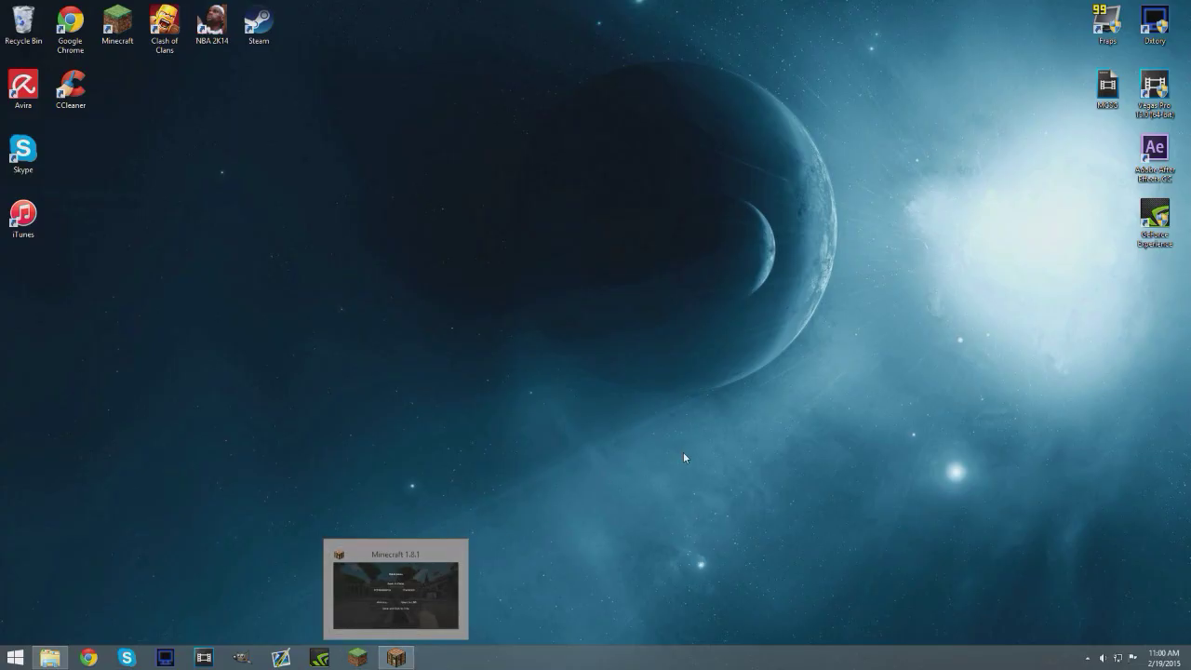
Restore the Minecraft game window from the taskbar
left_click(400, 658)
key("Escape")
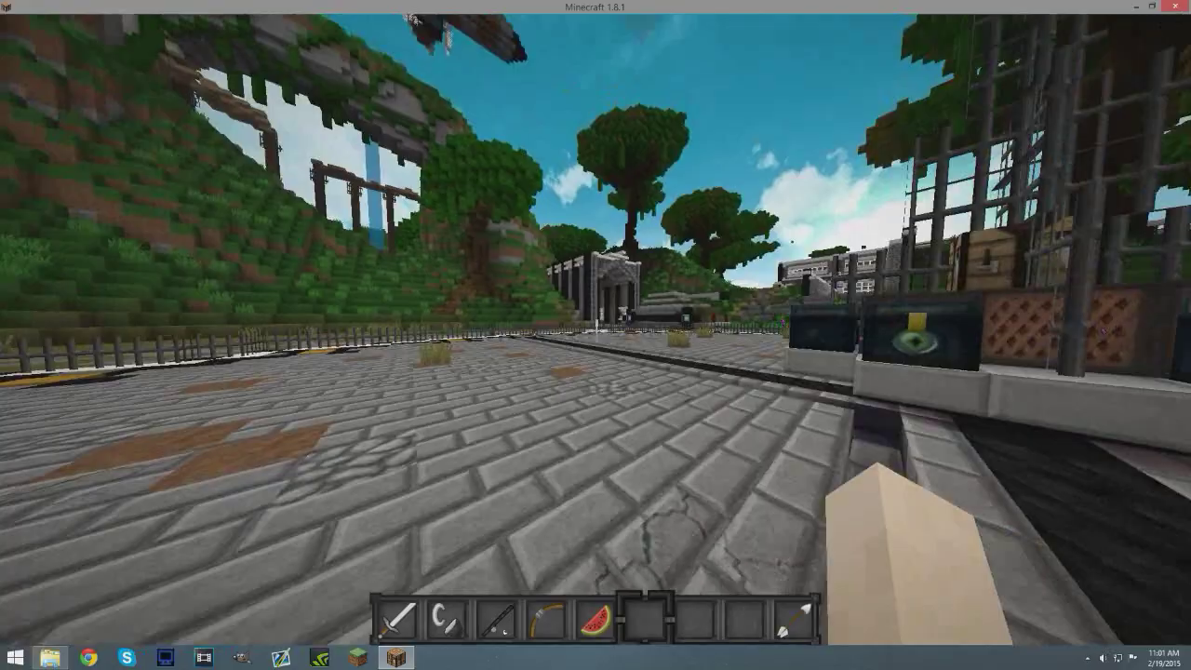
key("3")
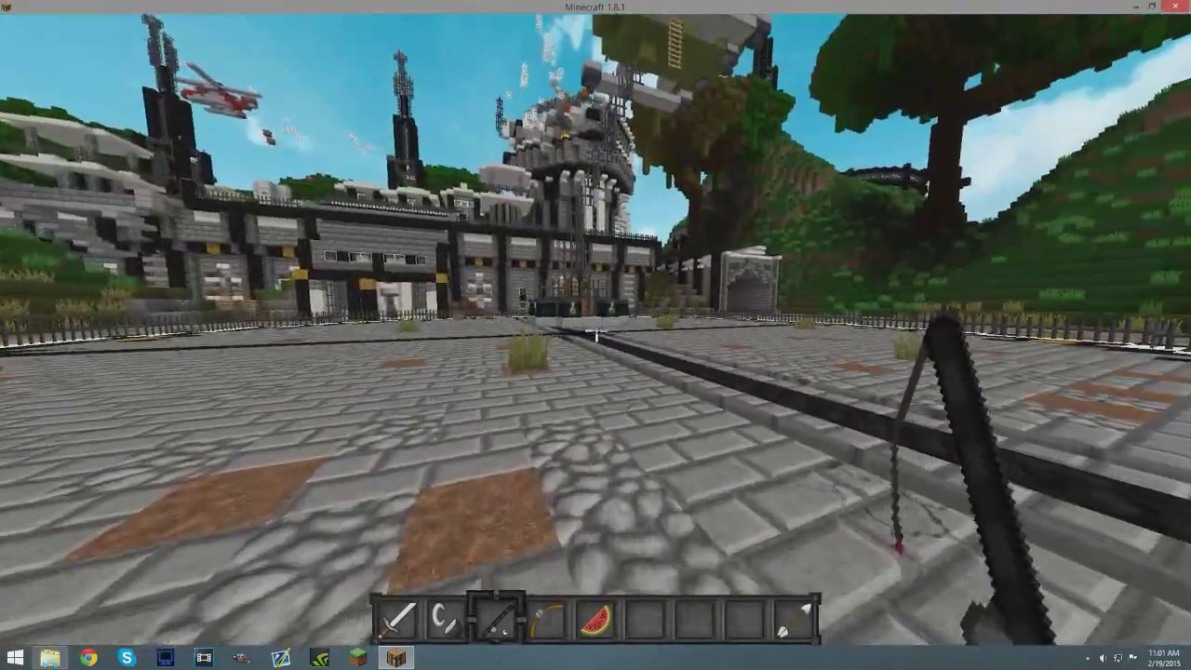
key("4")
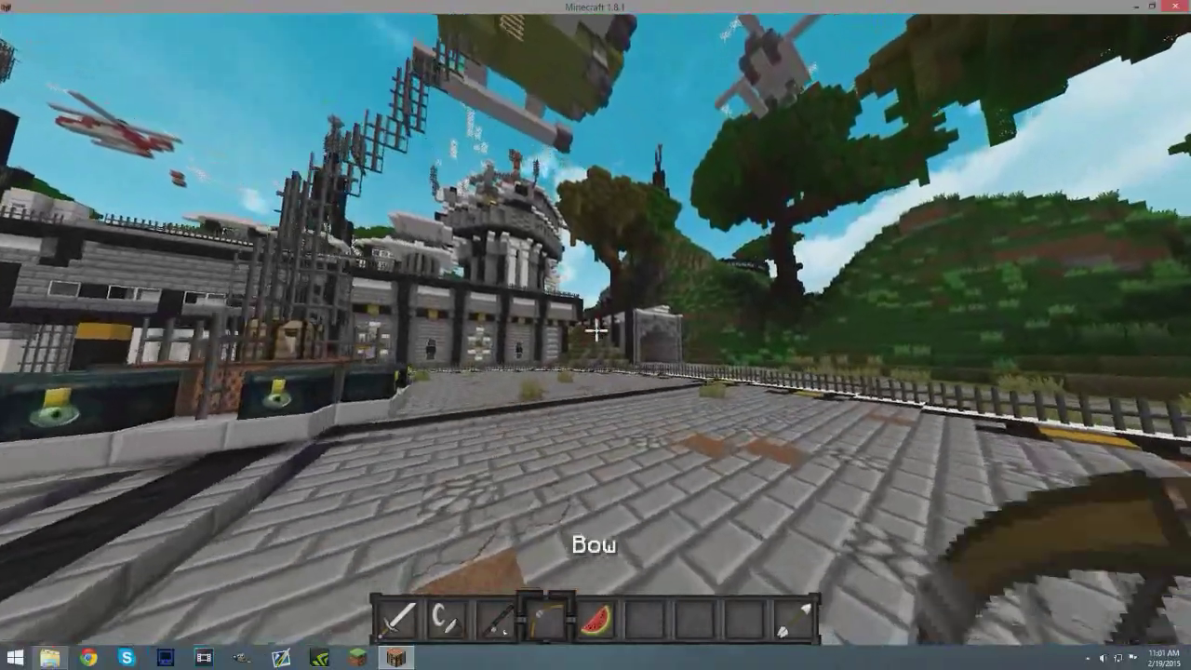
key("1")
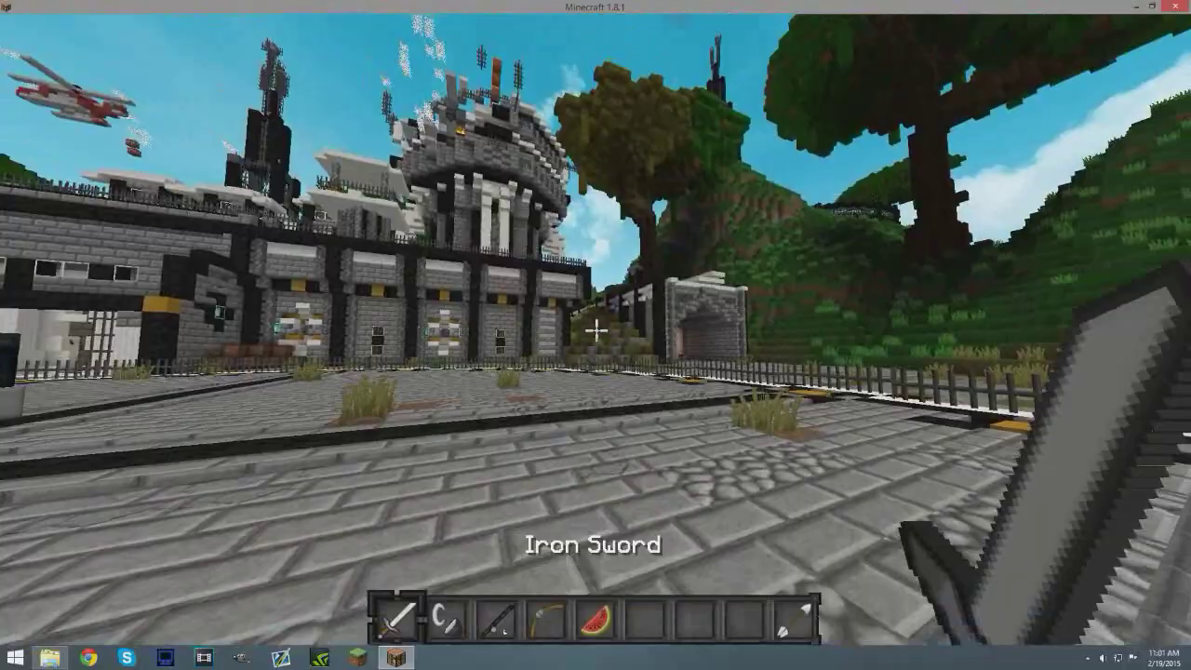
key("2")
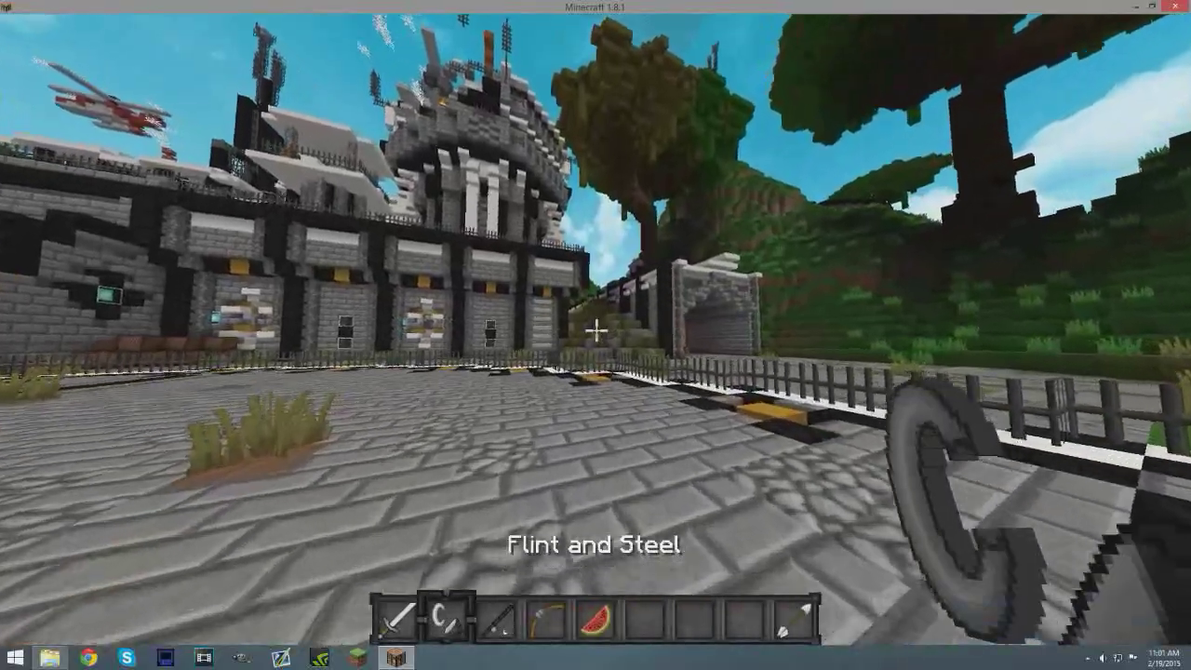
key("5")
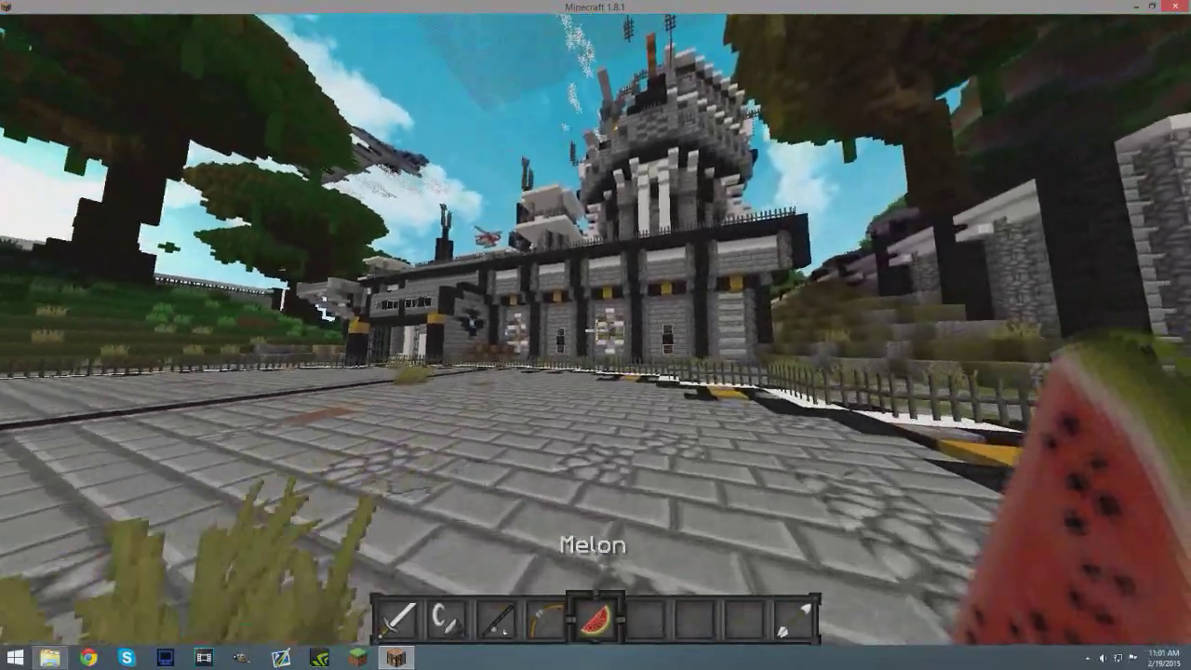
key("F5")
key("F5")
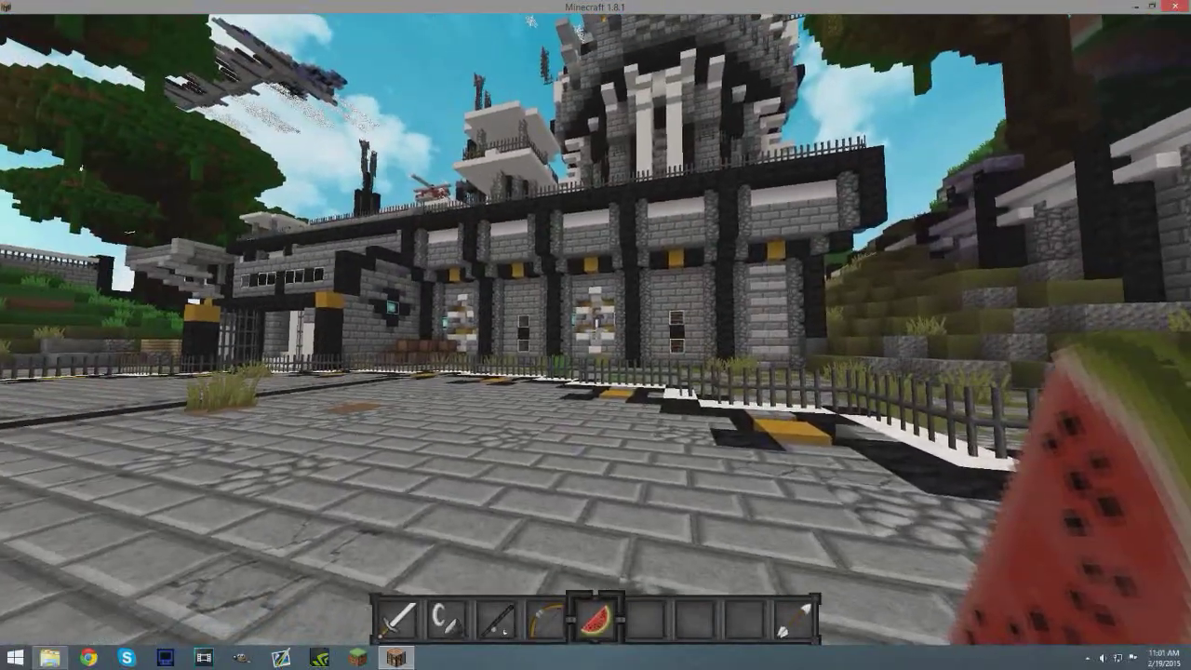
scroll(596, 335, "down", 4)
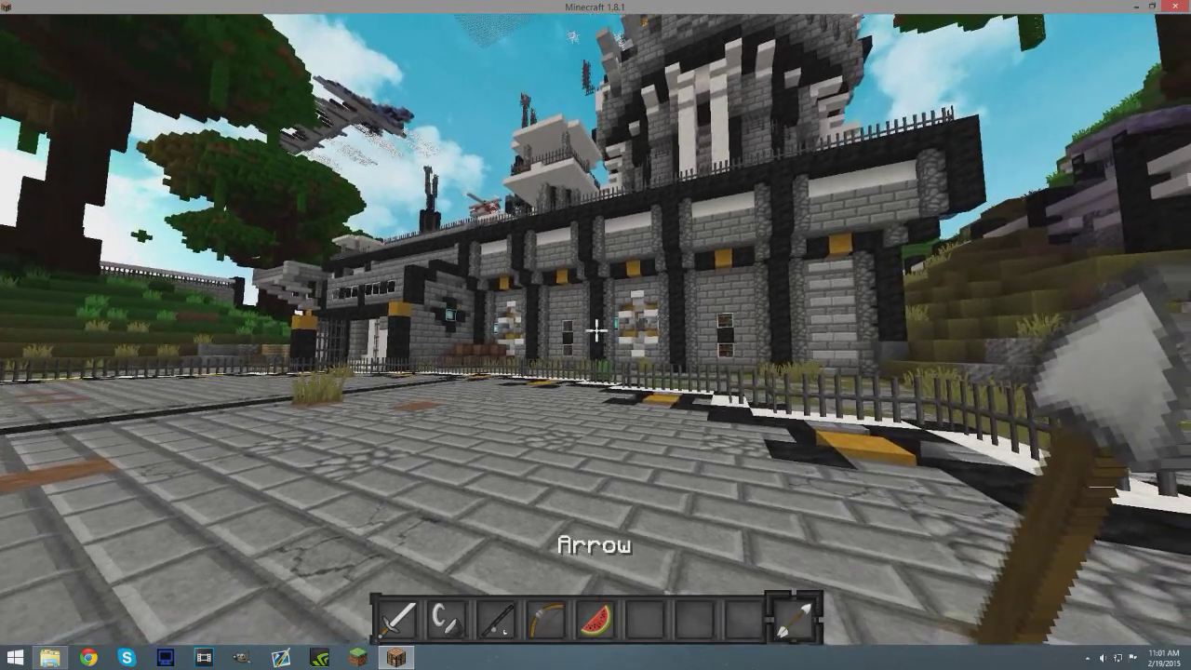
scroll(595, 335, "up", 2)
scroll(595, 335, "up", 1)
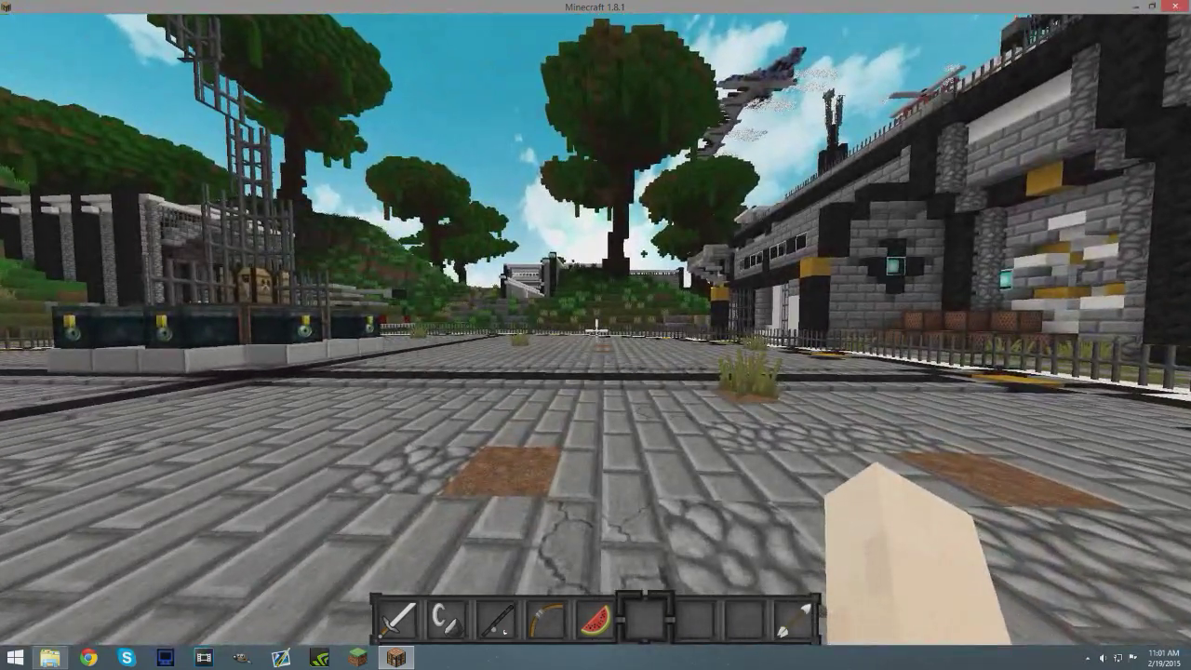
scroll(596, 335, "down", 1)
key("e")
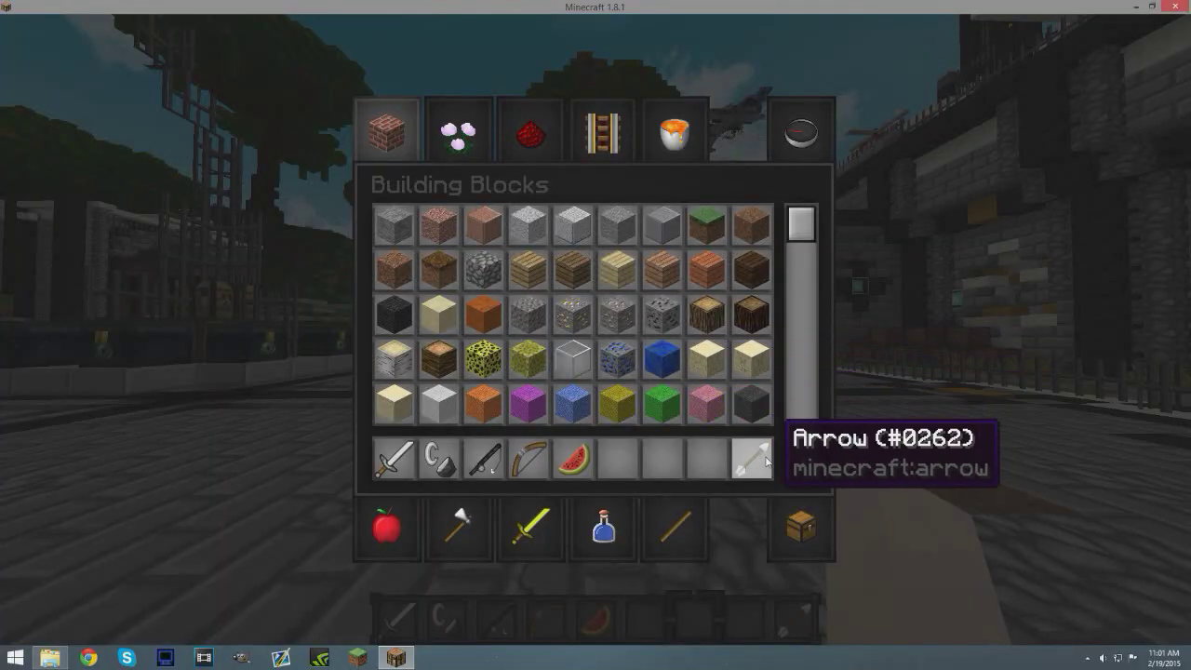
key("e")
scroll(596, 335, "up", 1)
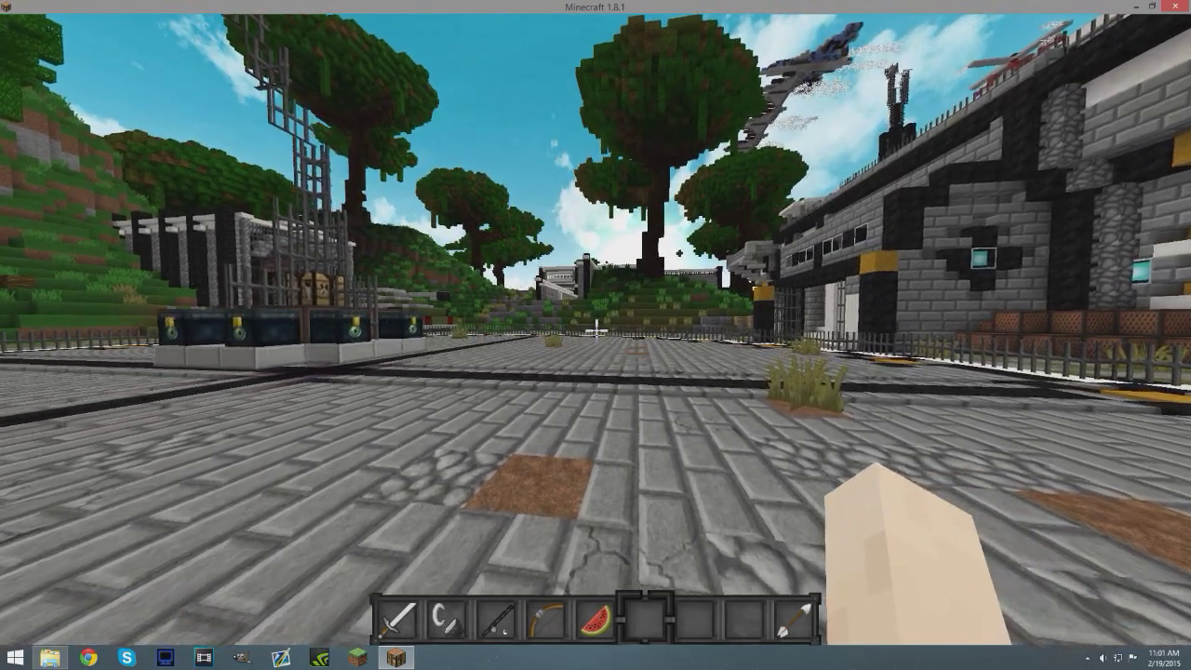
Walk around the caged note-block structure to inspect it
key("w")
key("w")
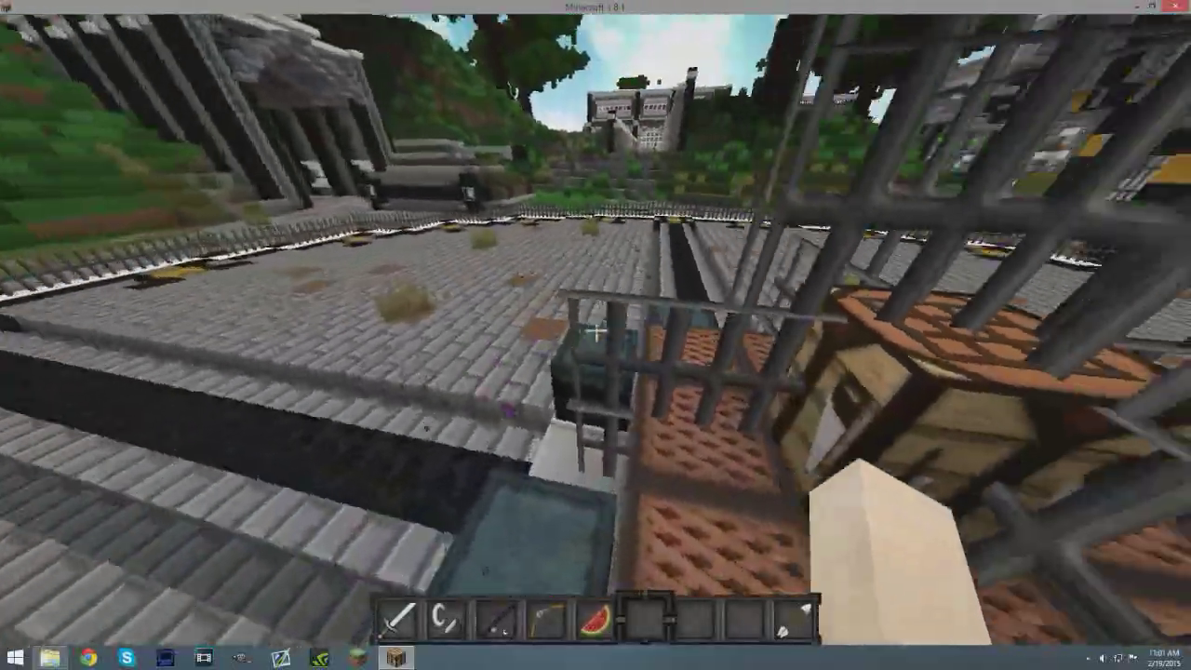
key("w")
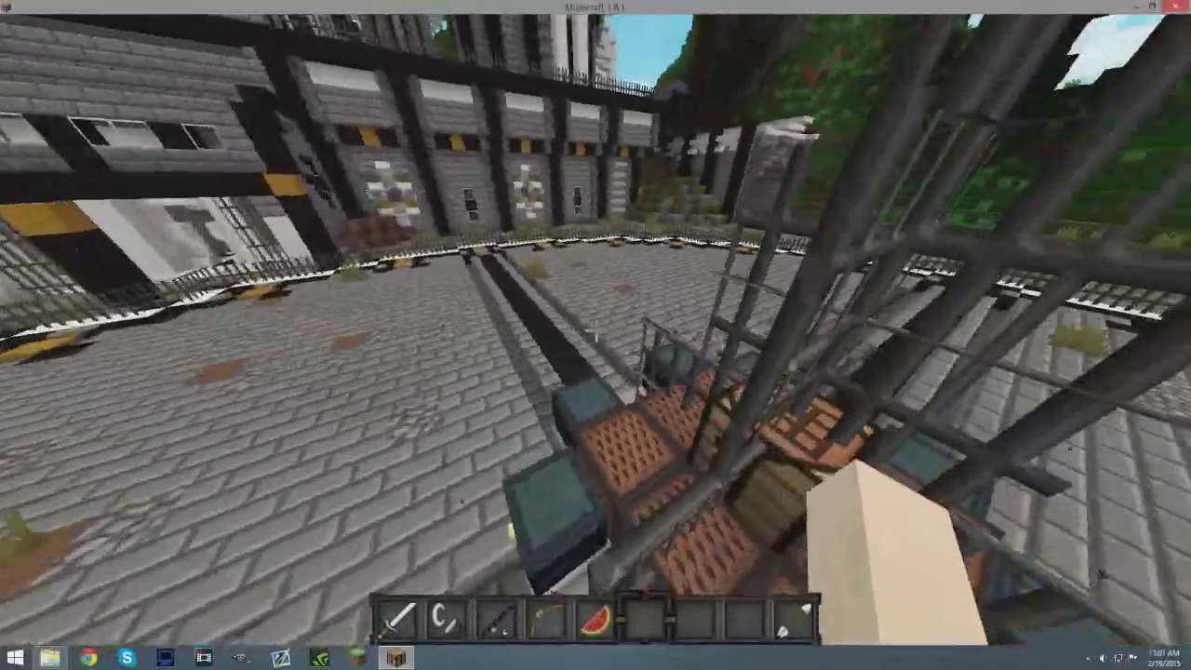
key("w")
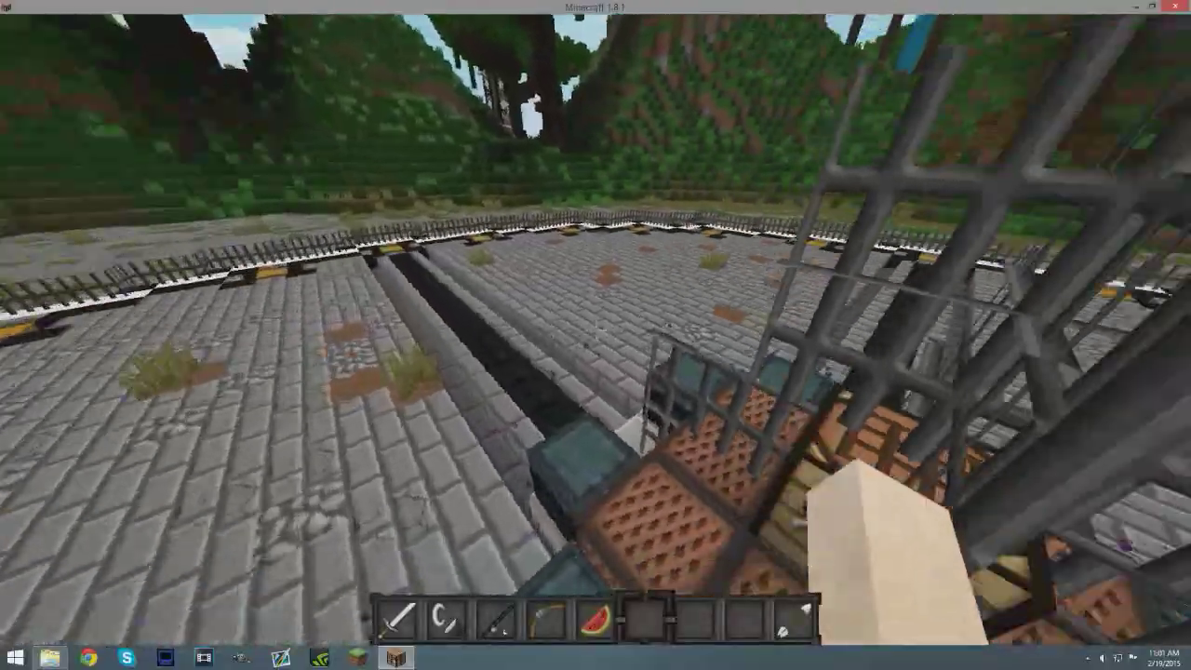
key("w")
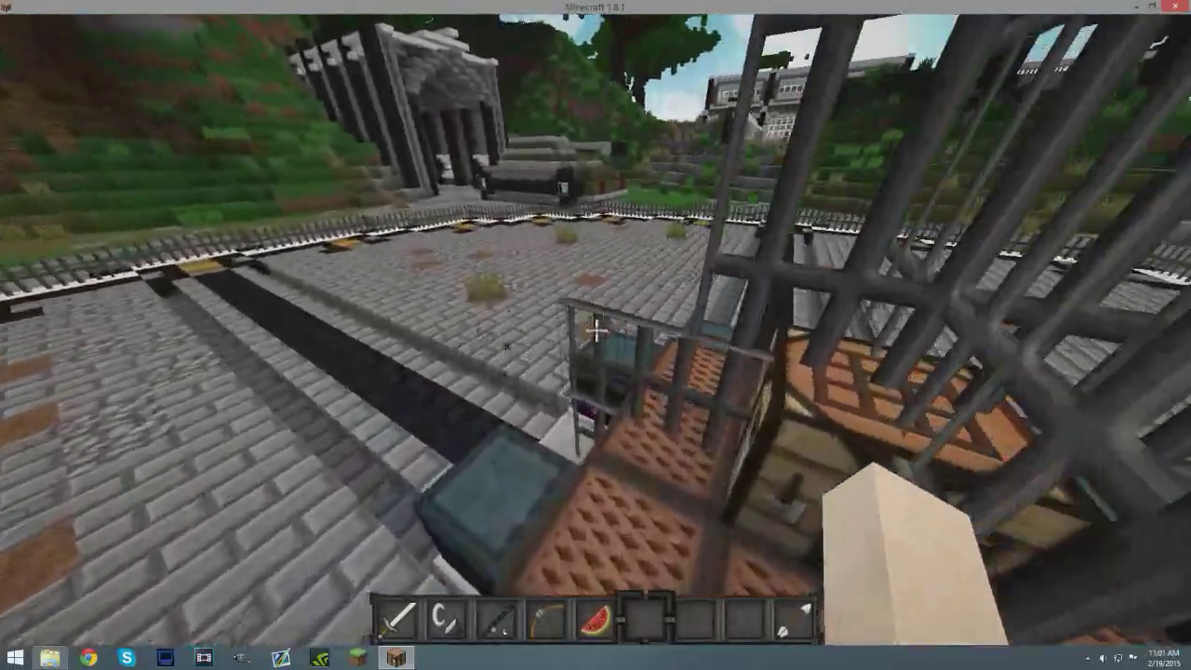
key("w")
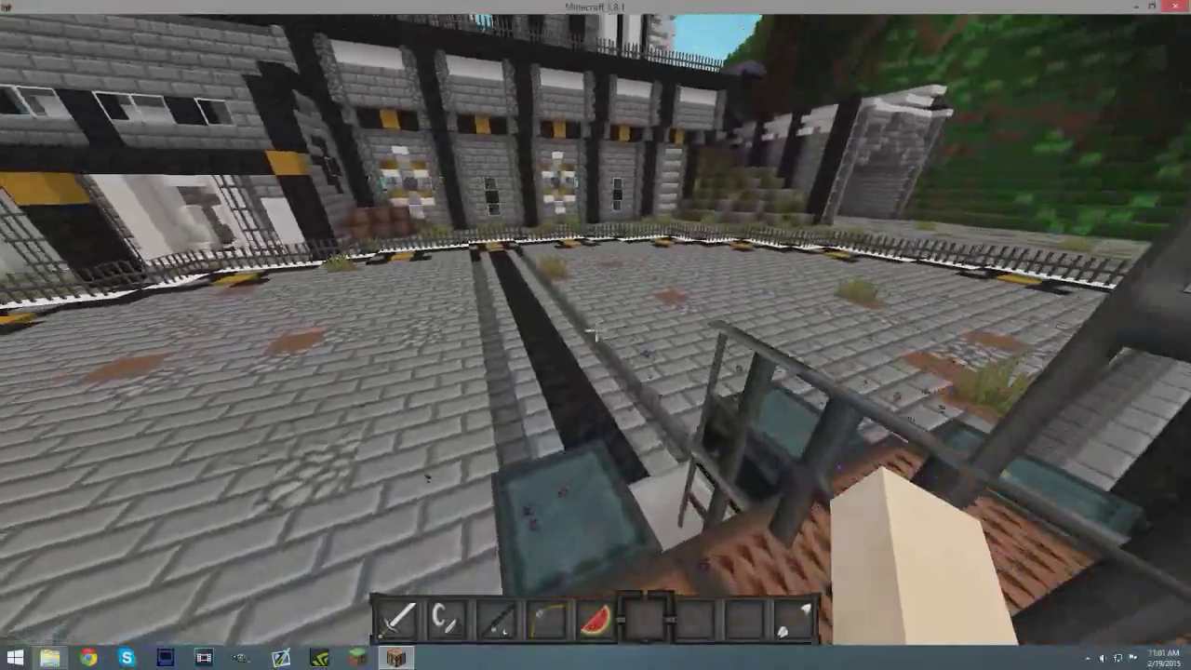
Draw the bow to check its texture, then cycle to the sword and an empty hand
key("4")
right_click(596, 335)
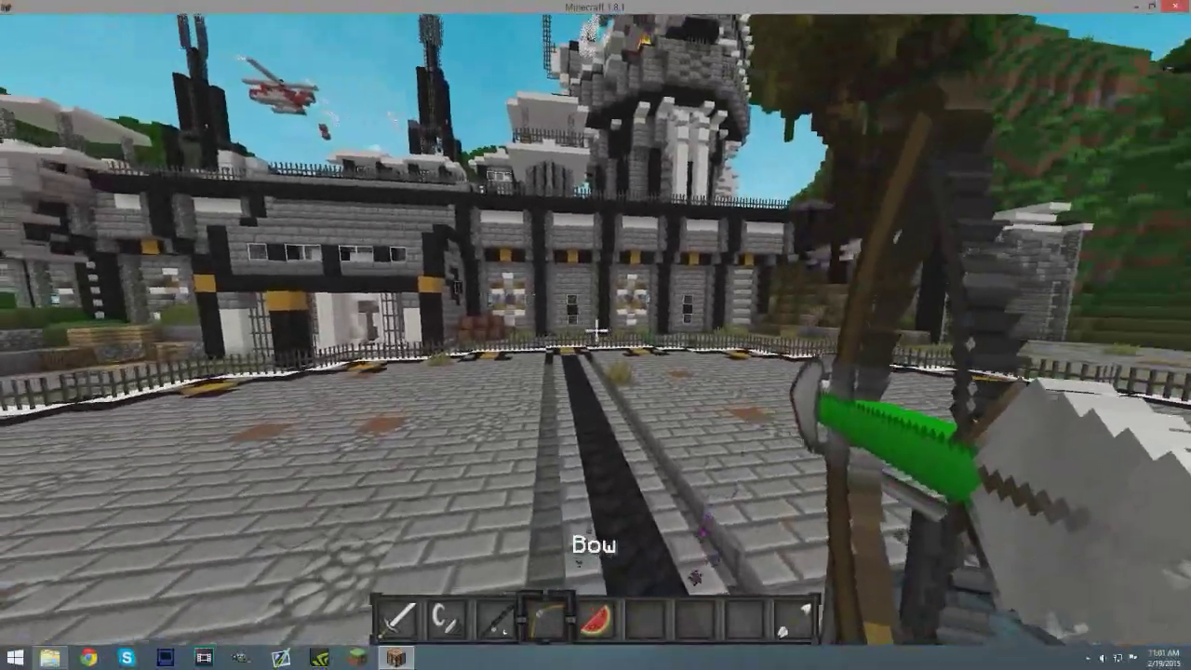
key("1")
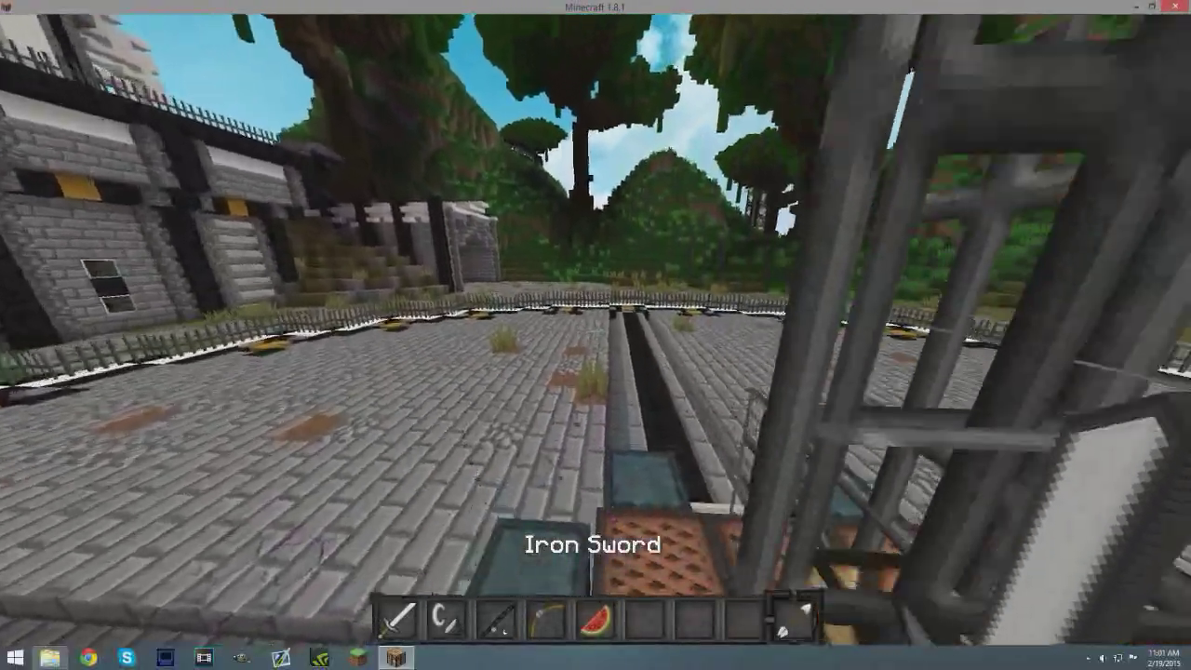
key("6")
scroll(596, 335, "down", 3)
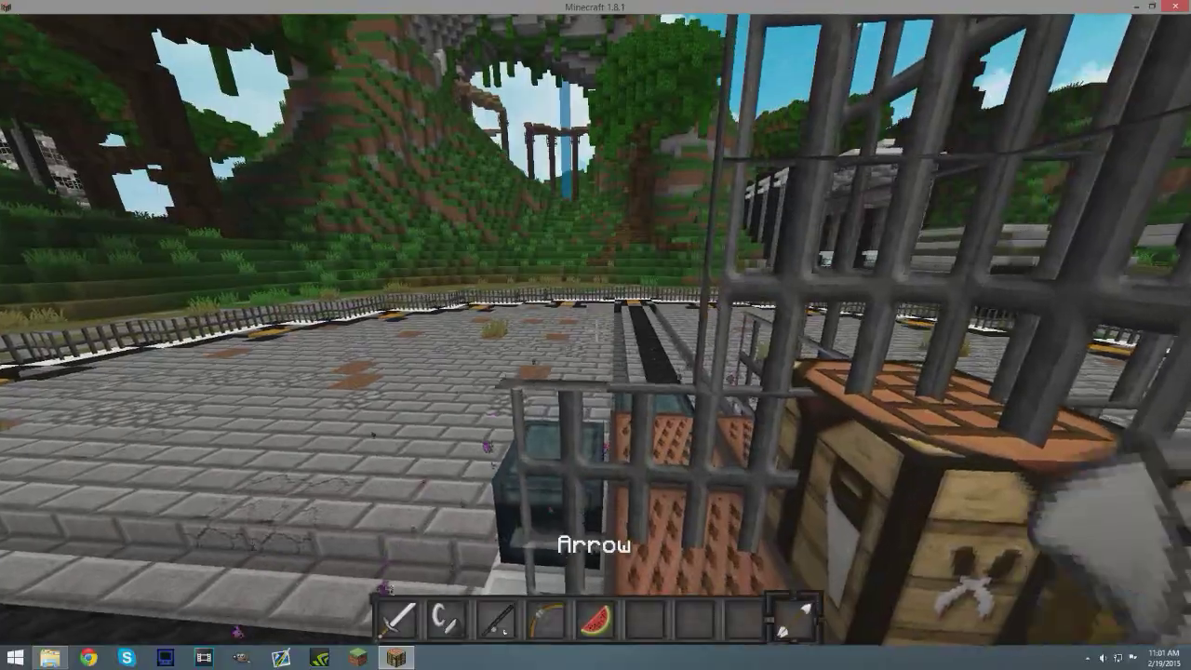
scroll(596, 335, "up", 4)
key("7")
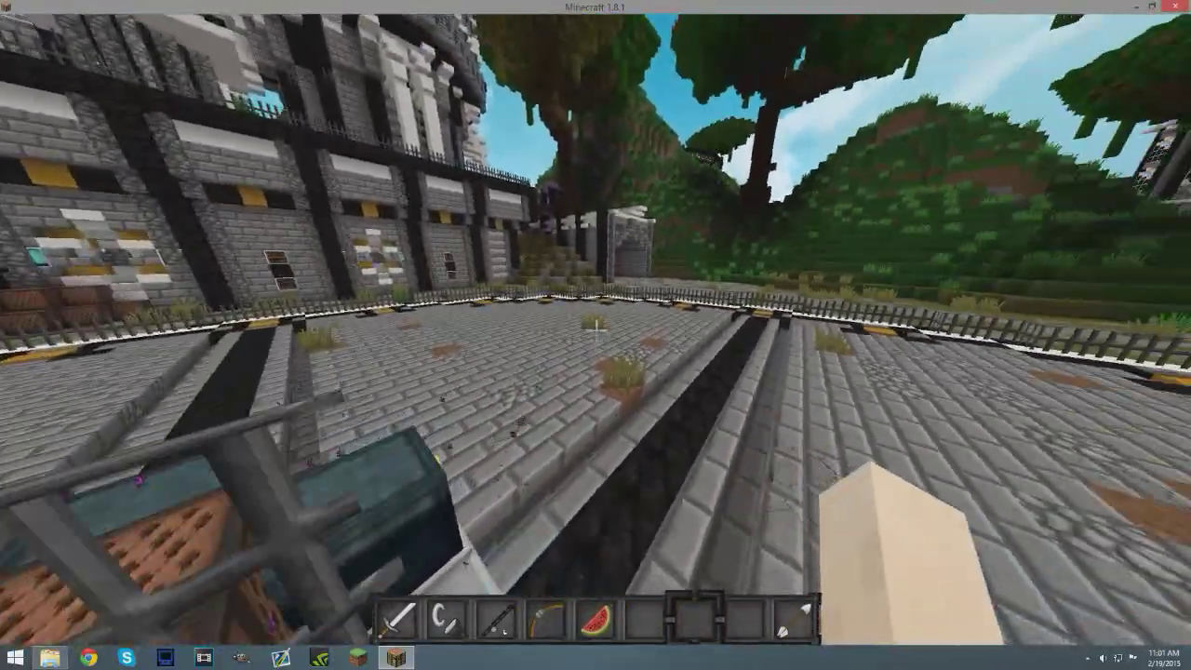
Pause and minimize Minecraft, then bring up the resourcepacks folder in File Explorer
key("Escape")
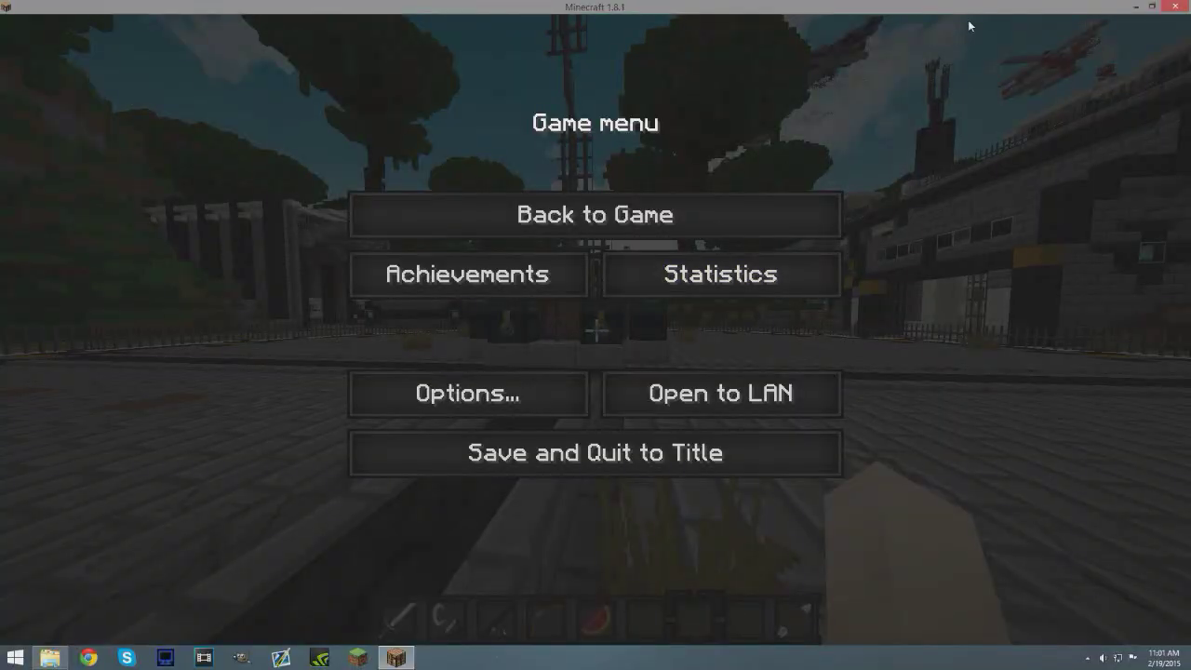
left_click(1136, 6)
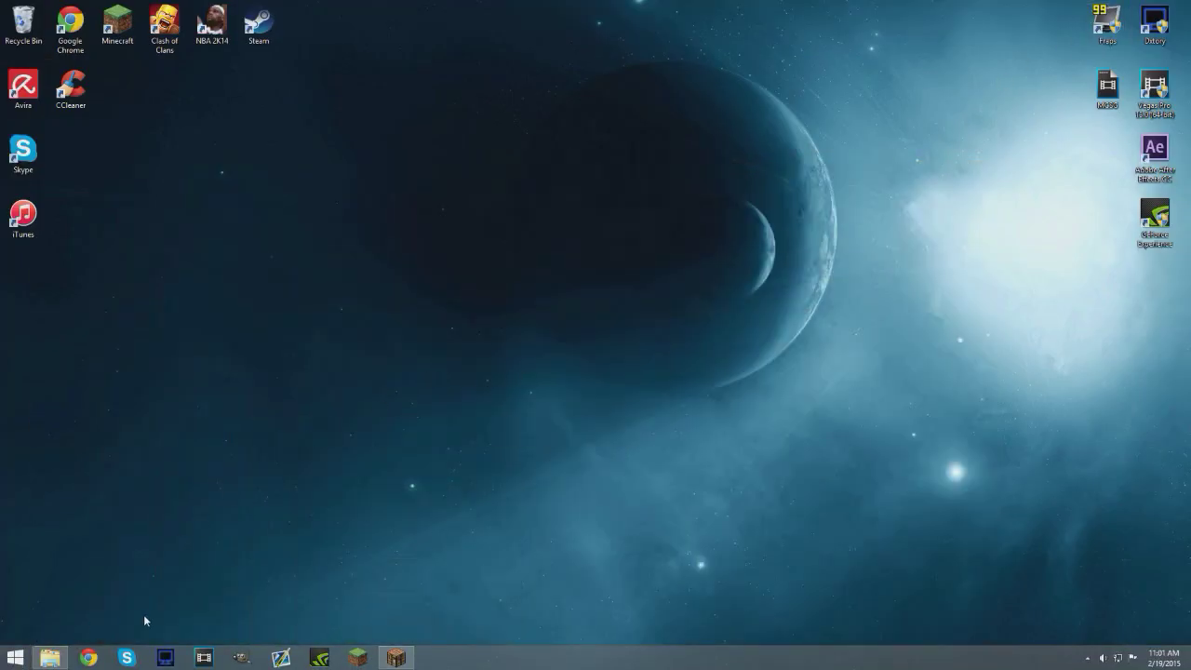
left_click(51, 657)
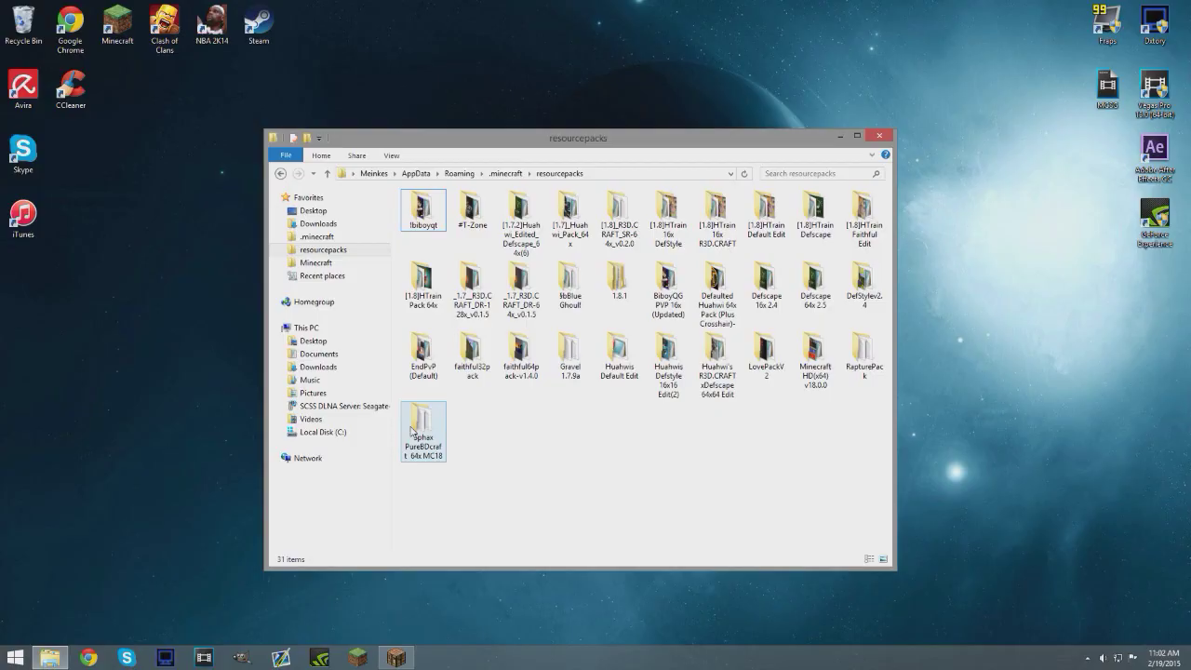
Navigate into the resource pack's assets > minecraft > textures > items folder
right_click(609, 465)
left_click(602, 439)
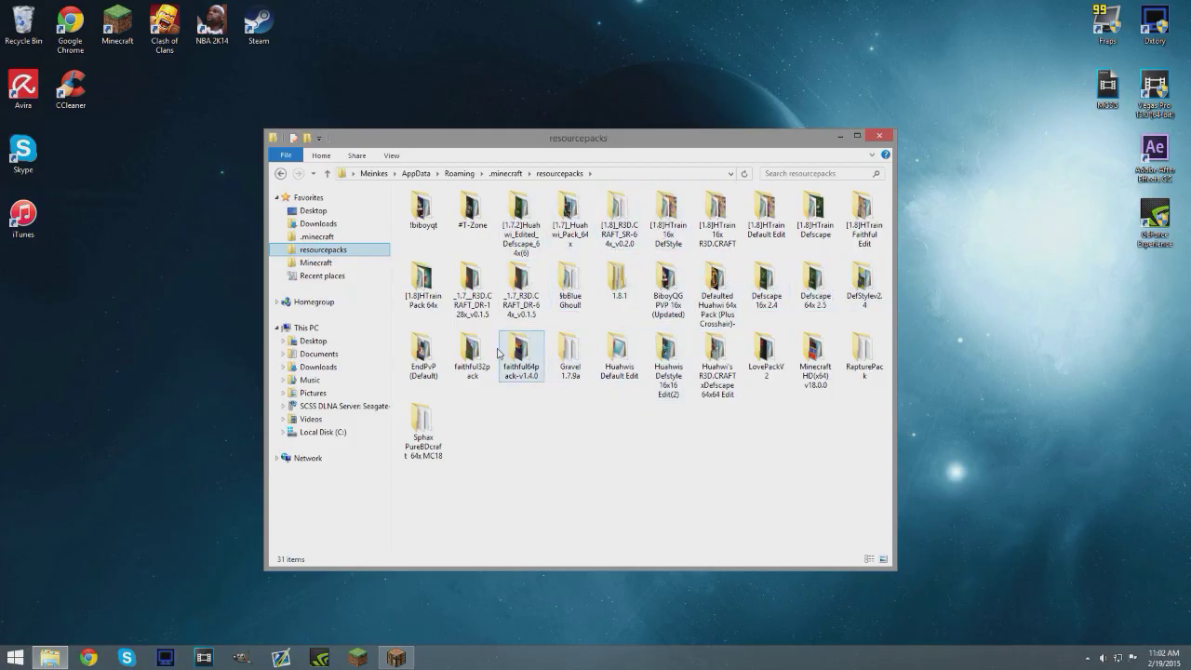
double_click(717, 365)
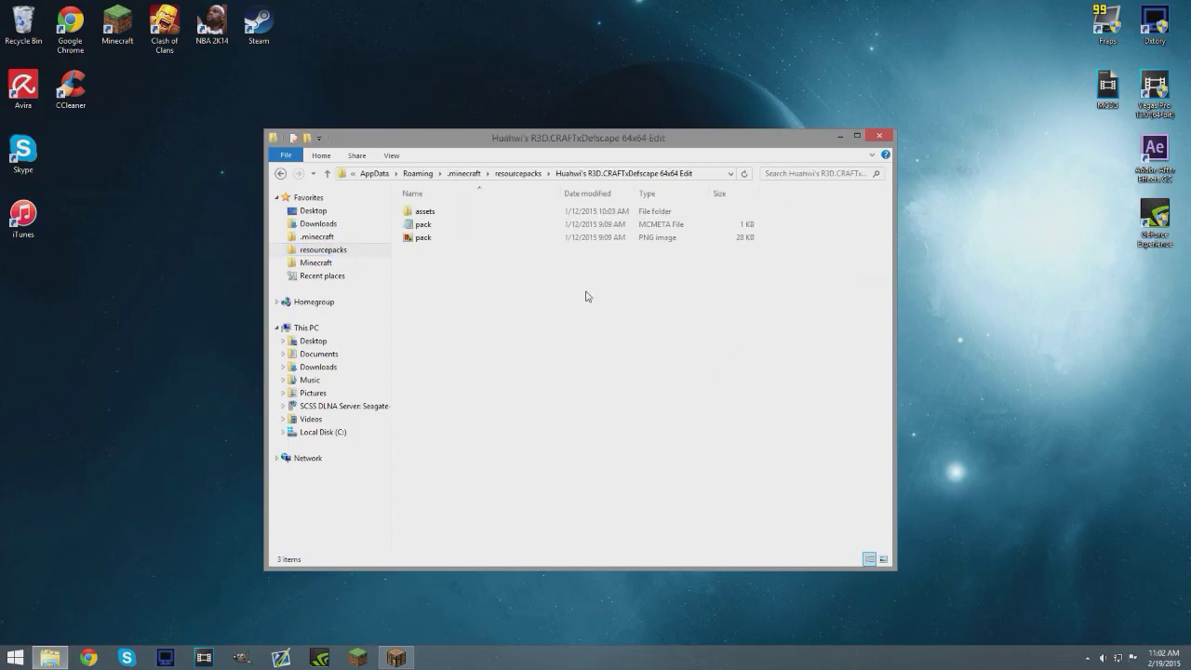
double_click(447, 212)
double_click(454, 224)
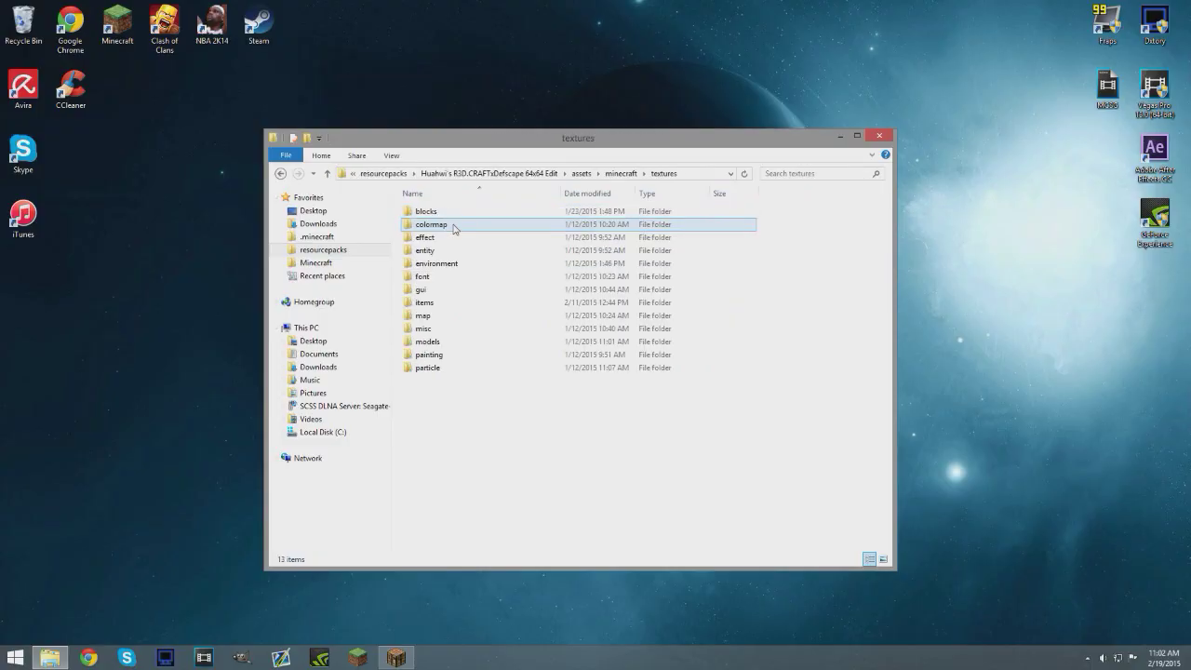
double_click(453, 303)
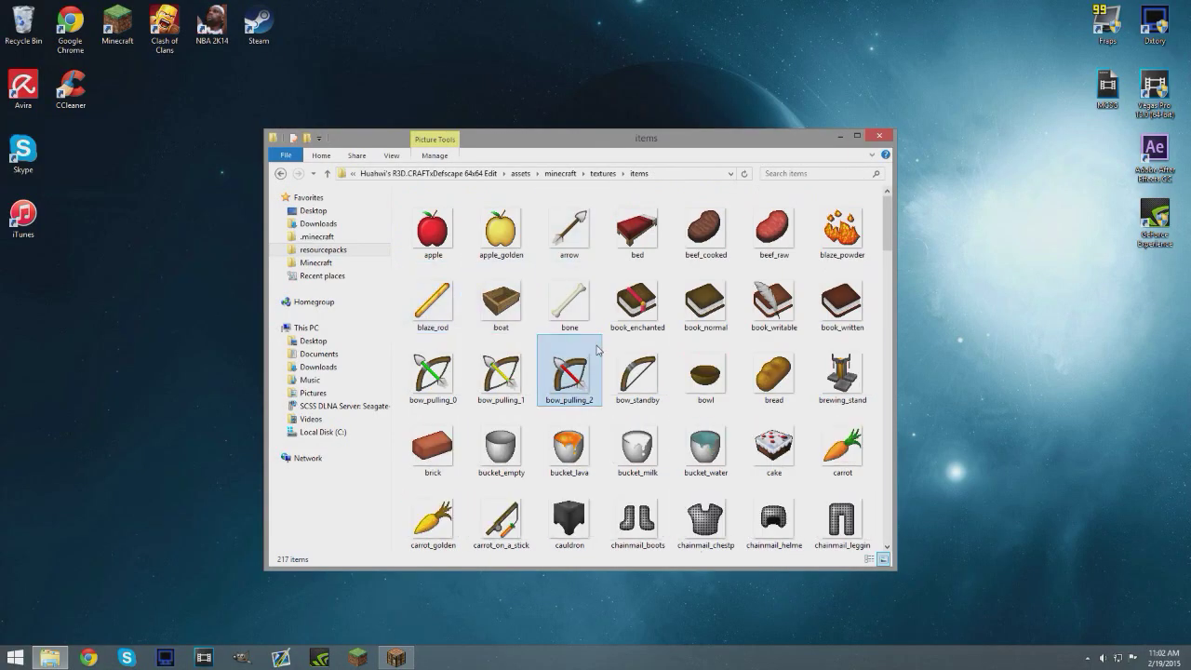
Select the four bow PNGs and bring up their context menu
left_click(619, 389)
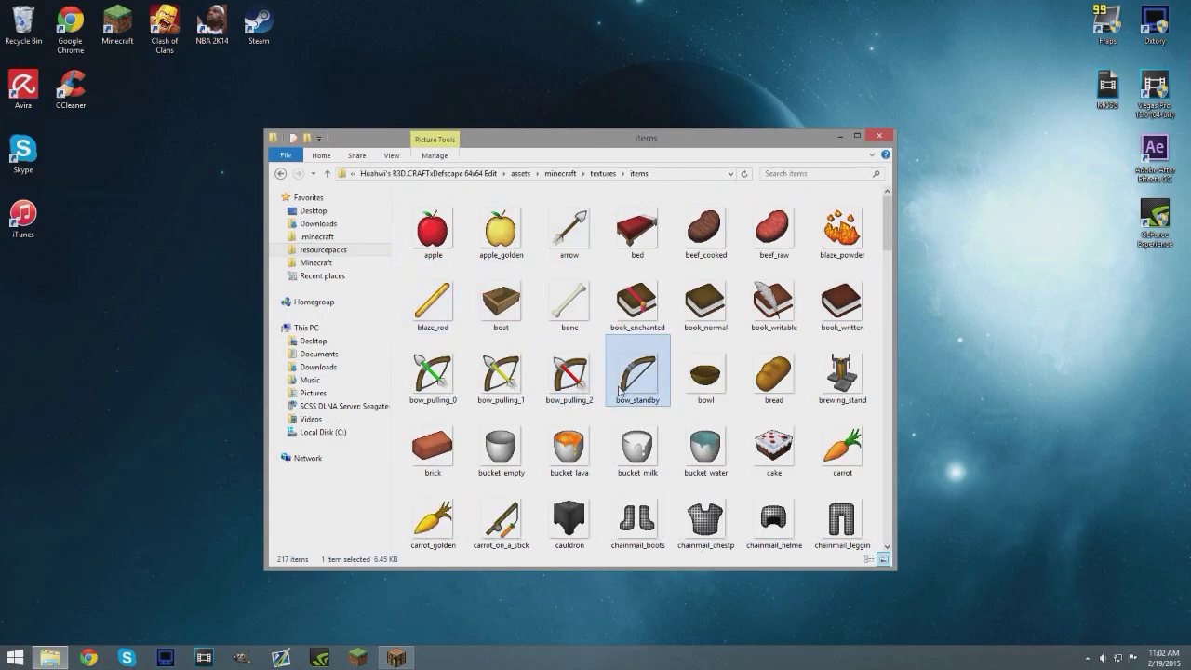
left_click_drag(619, 388, 471, 371)
right_click(472, 369)
left_click(477, 361)
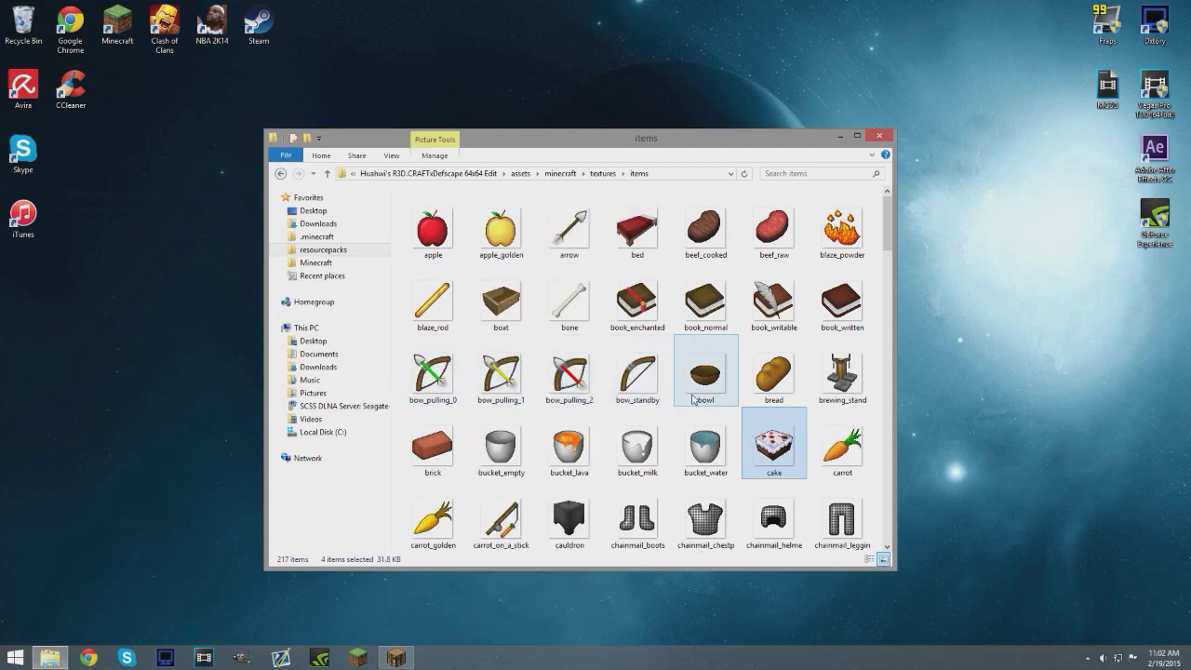
right_click(439, 368)
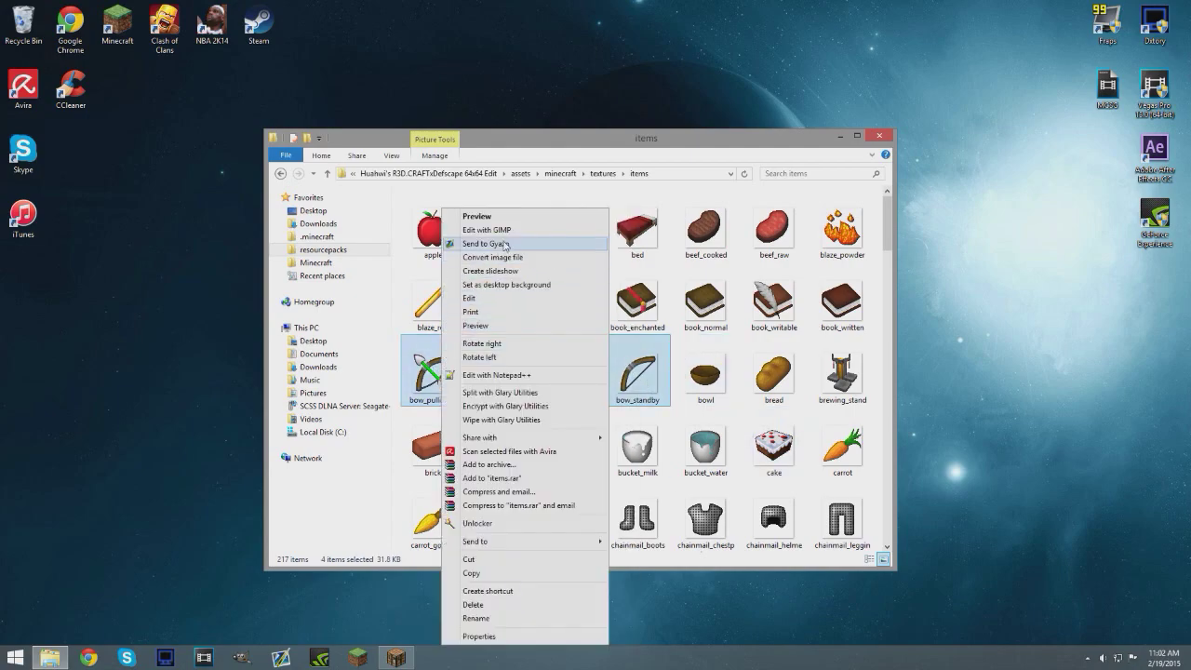
Send the four bow textures to GIMP and zoom into bow_pulling_0
left_click(505, 239)
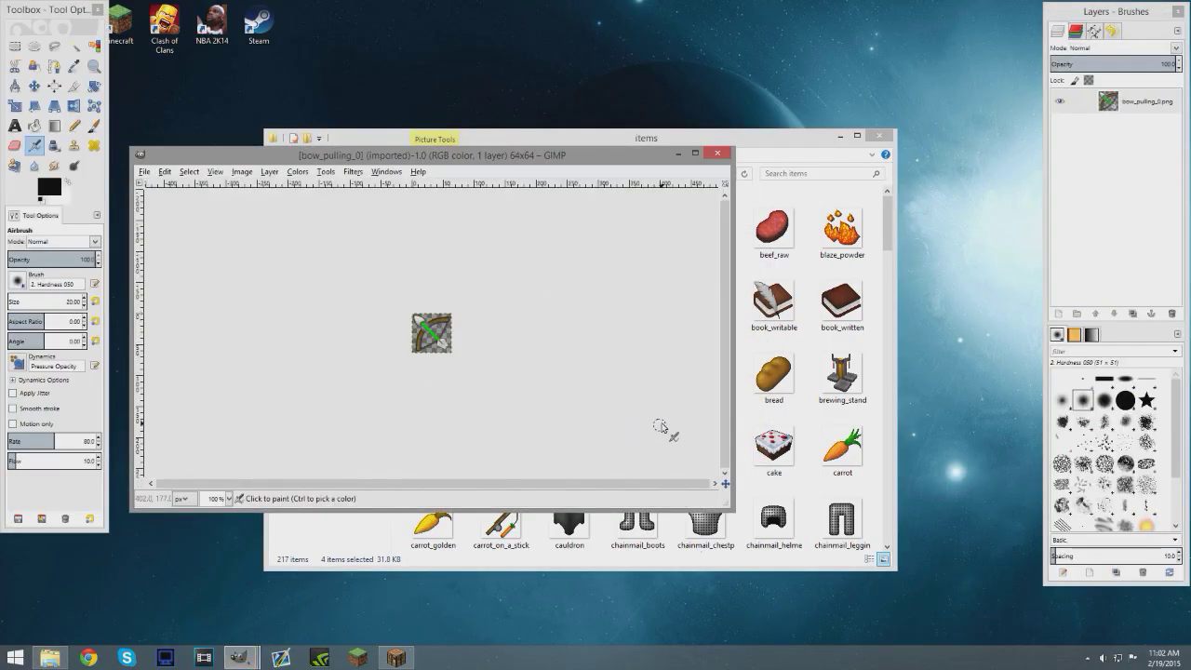
scroll(502, 367, "up", 5)
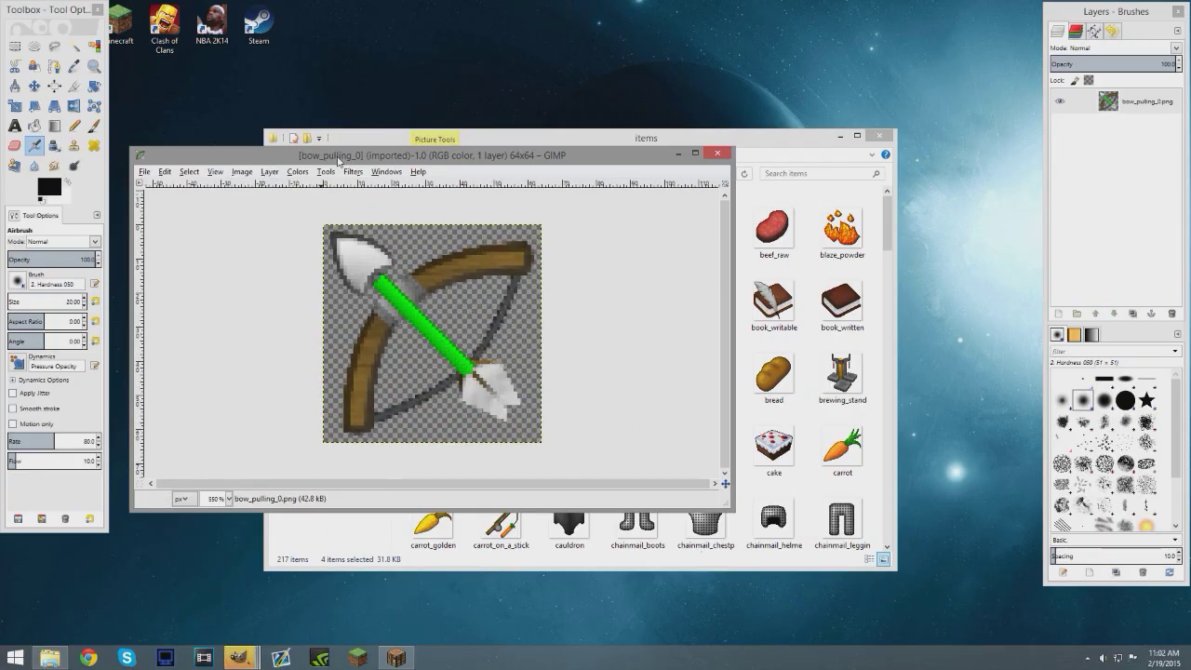
left_click_drag(461, 157, 477, 154)
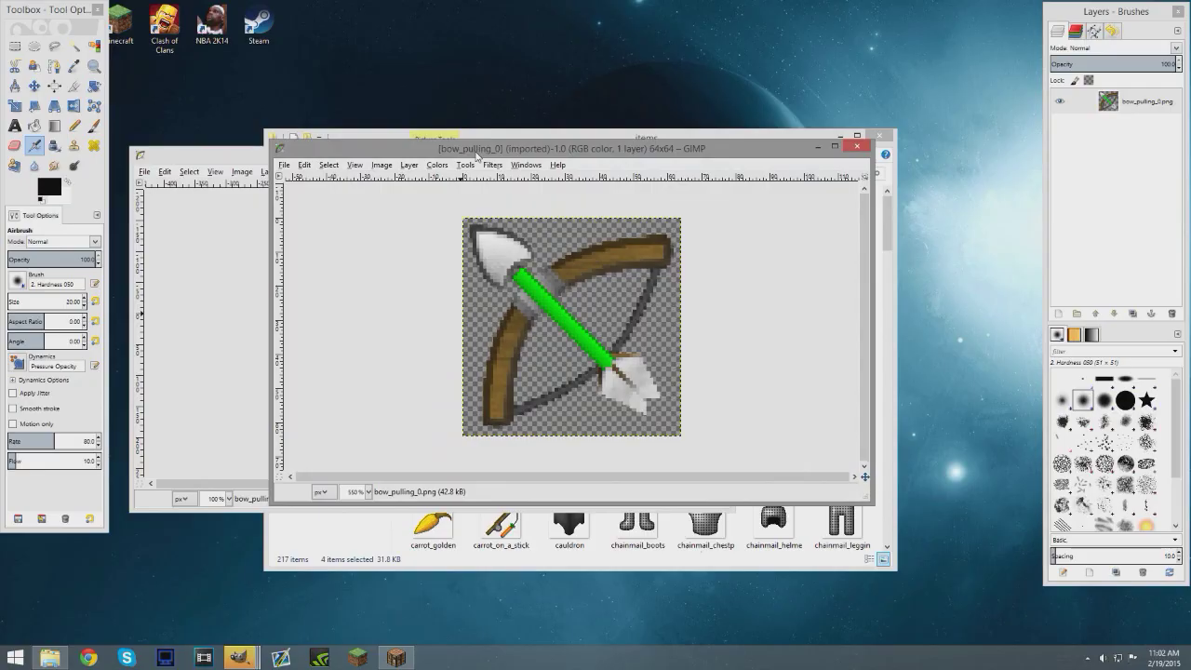
key("plus")
key("minus")
left_click(378, 166)
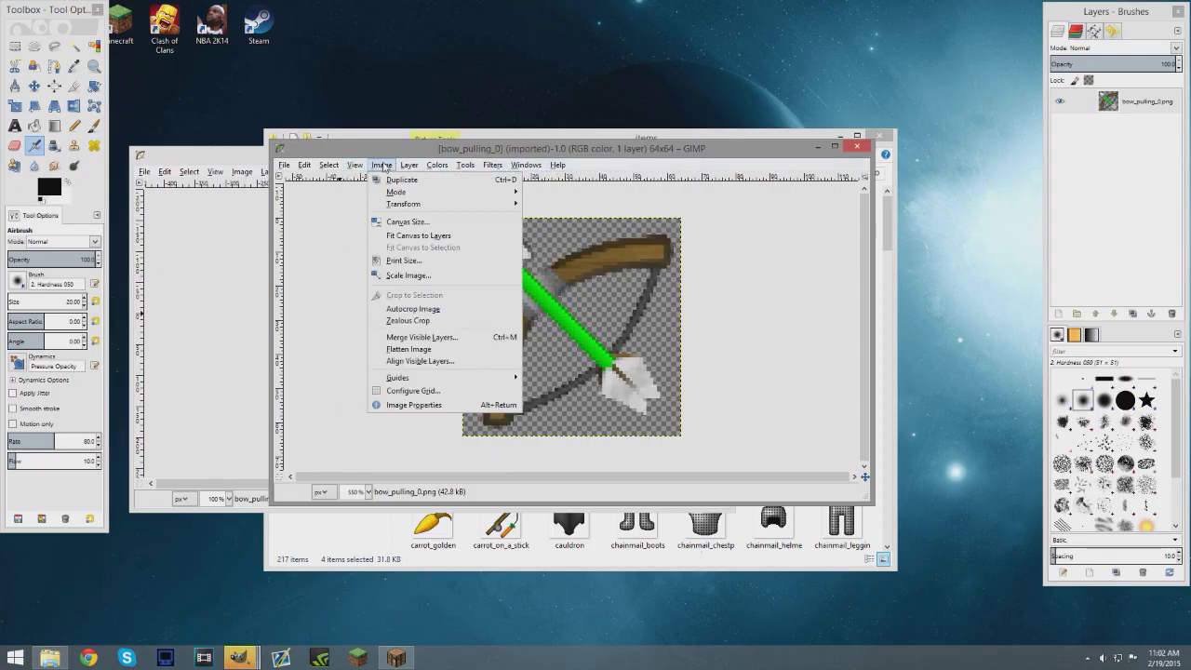
left_click(561, 197)
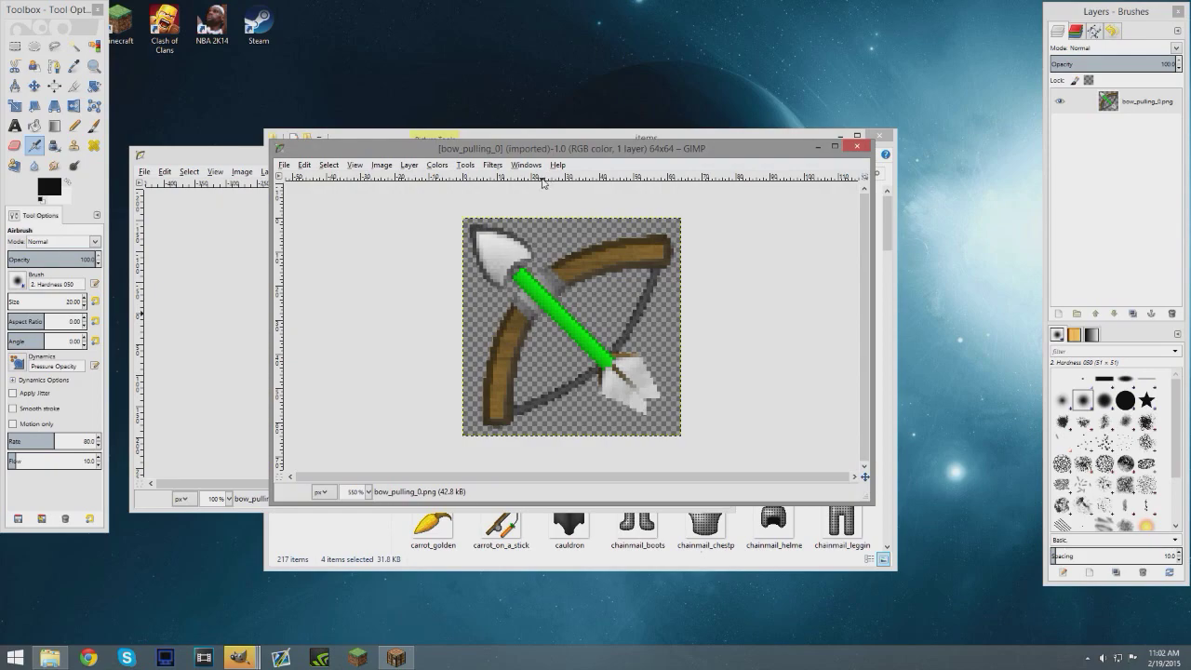
left_click(381, 164)
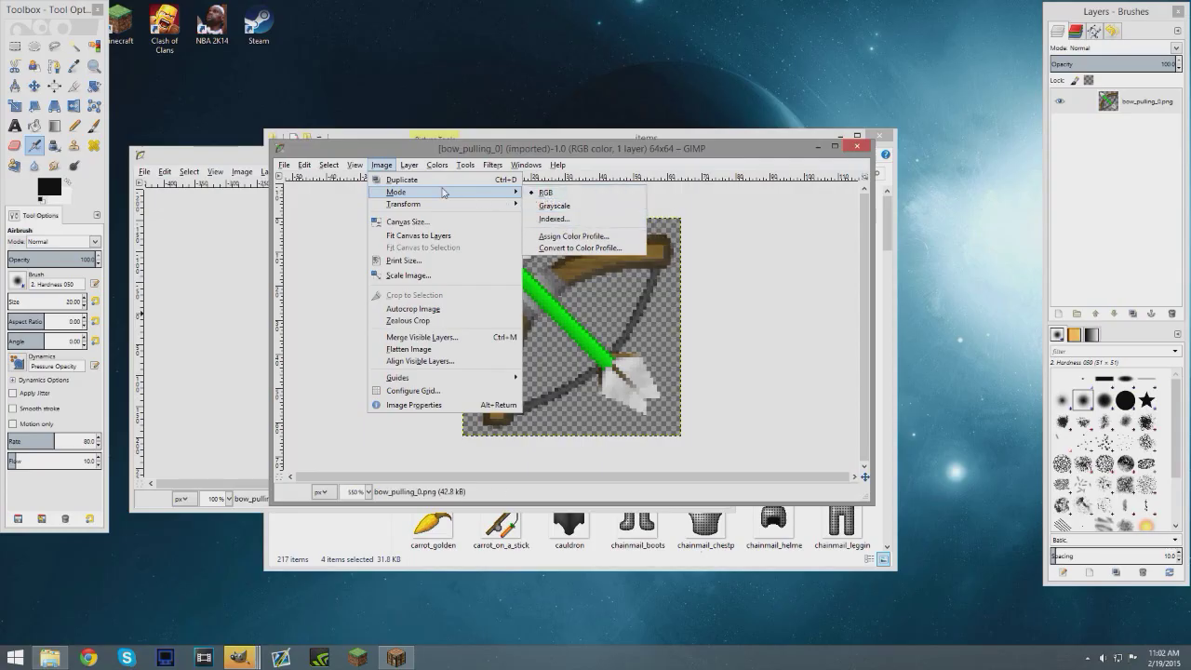
Run Layer > Transparency > Threshold Alpha on bow_pulling_0 with threshold 127
mouse_move(397, 192)
left_click(391, 161)
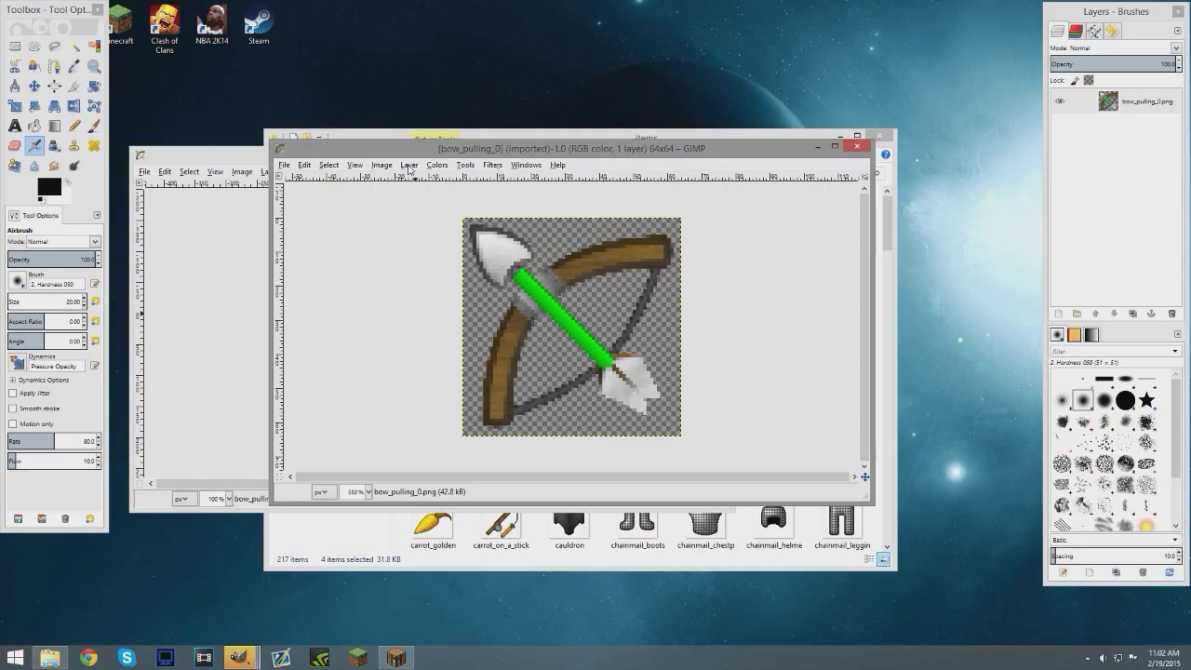
left_click(409, 165)
mouse_move(437, 300)
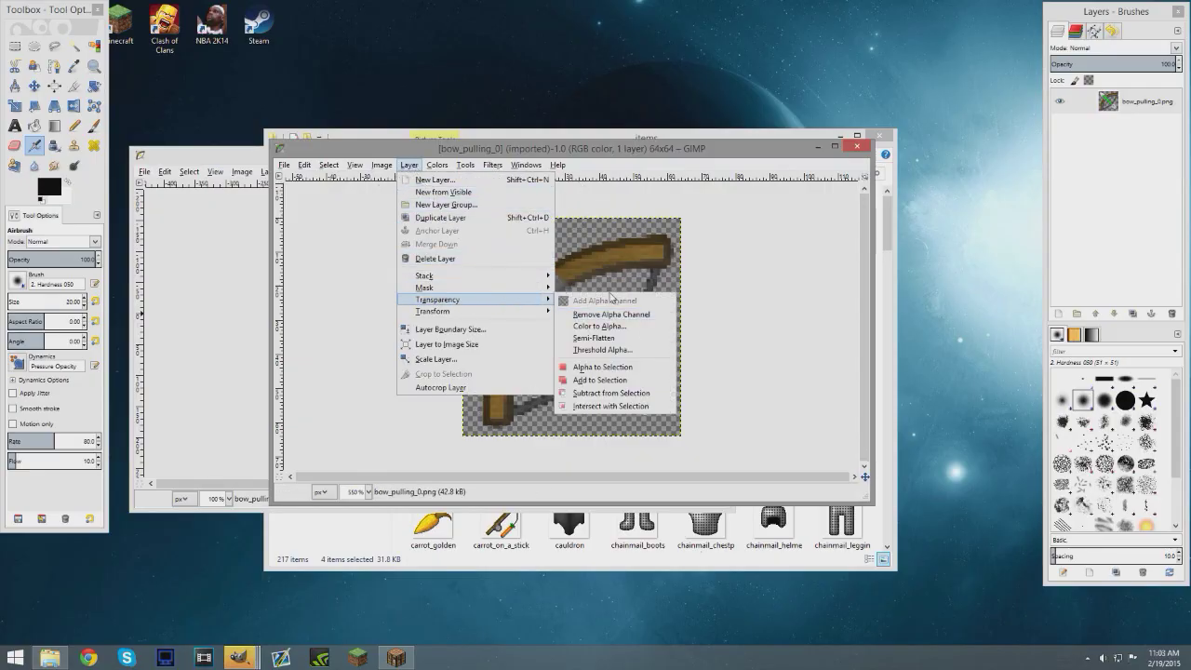
left_click(602, 349)
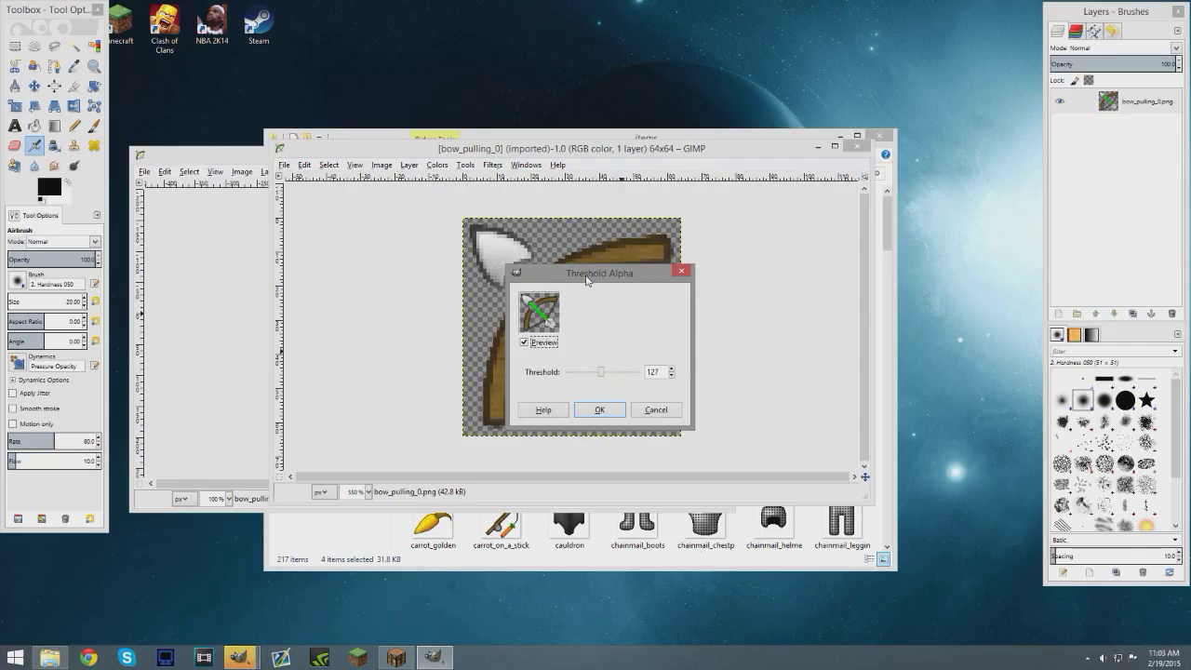
left_click_drag(587, 279, 721, 306)
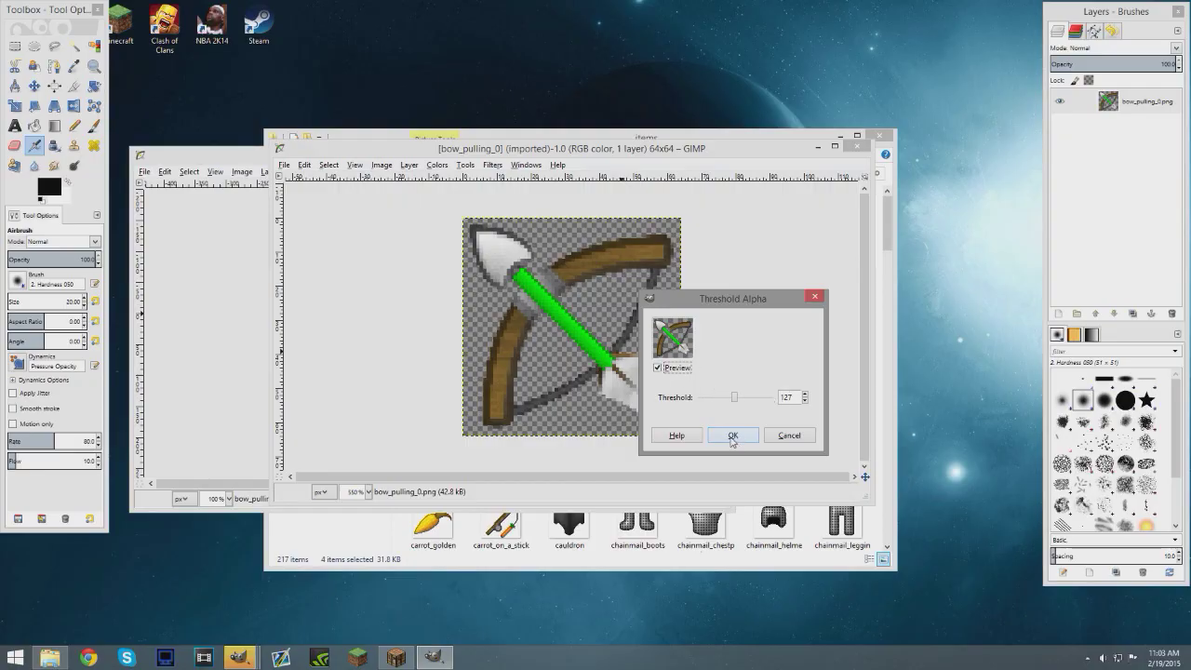
left_click(732, 435)
Zoom in and toggle the Threshold Alpha effect to compare bow_pulling_0's edges
scroll(500, 303, "up", 3)
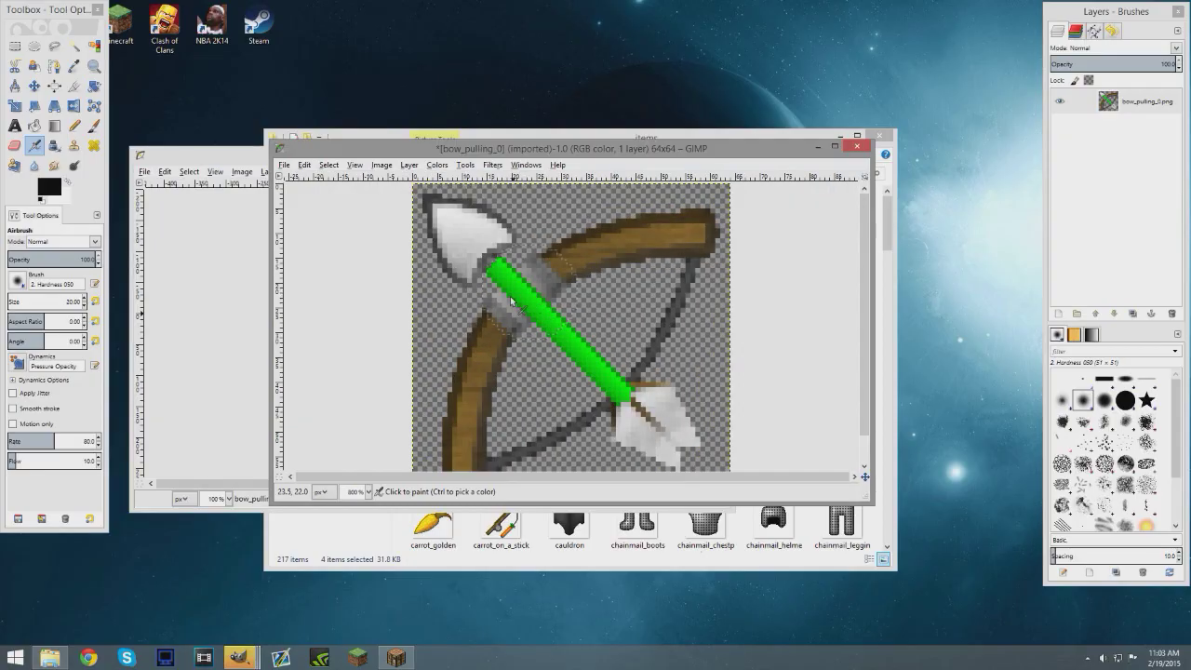
key("ctrl+e")
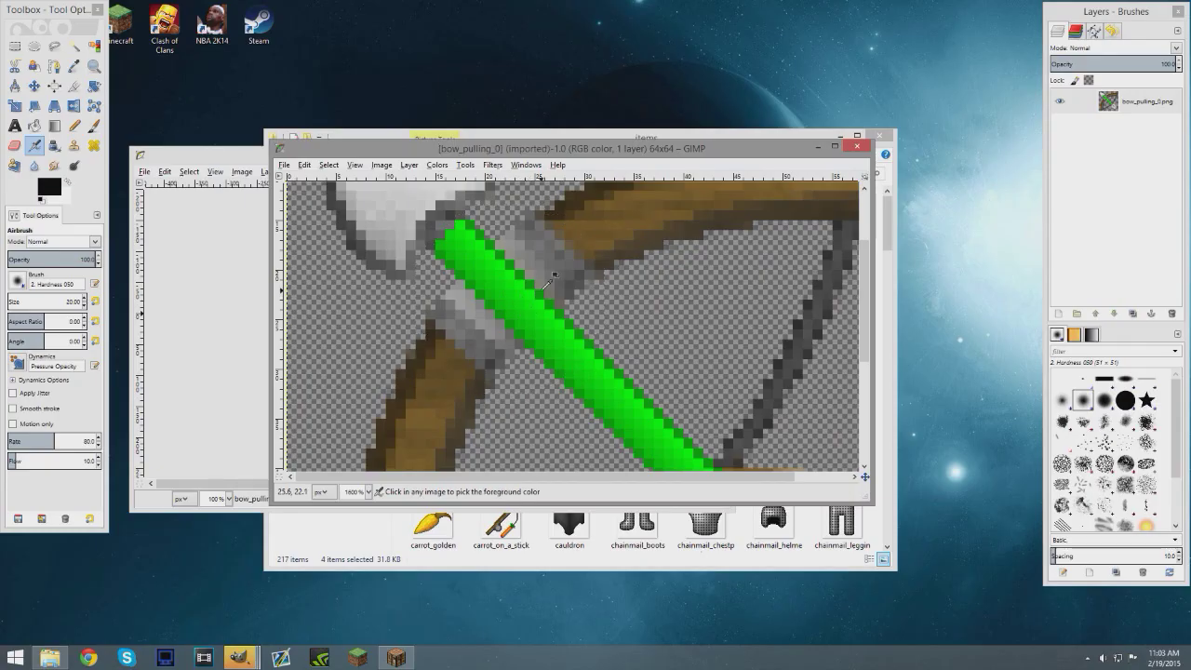
scroll(549, 293, "up", 2)
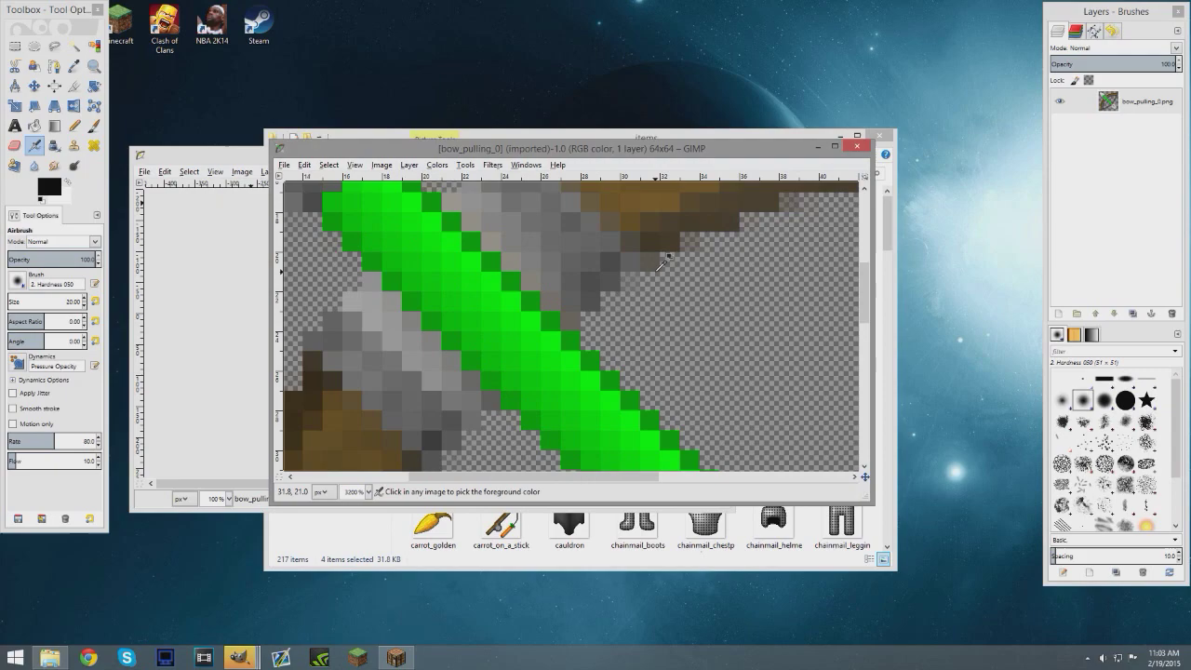
key("ctrl+z")
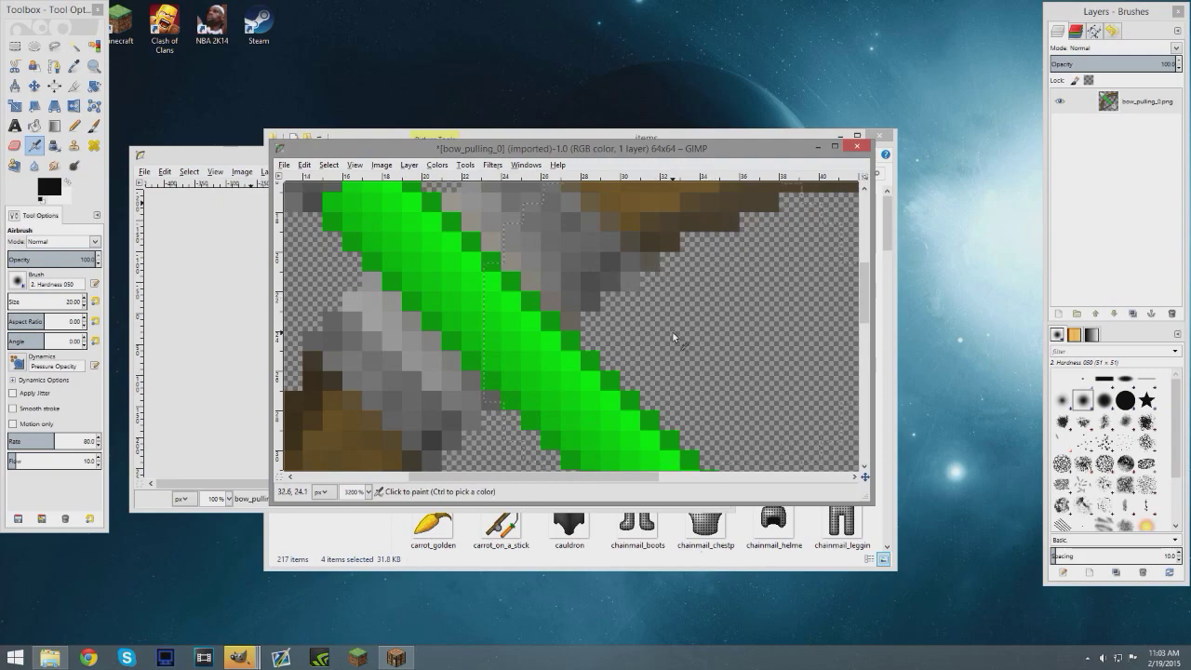
scroll(674, 336, "down", 2)
scroll(673, 337, "down", 1)
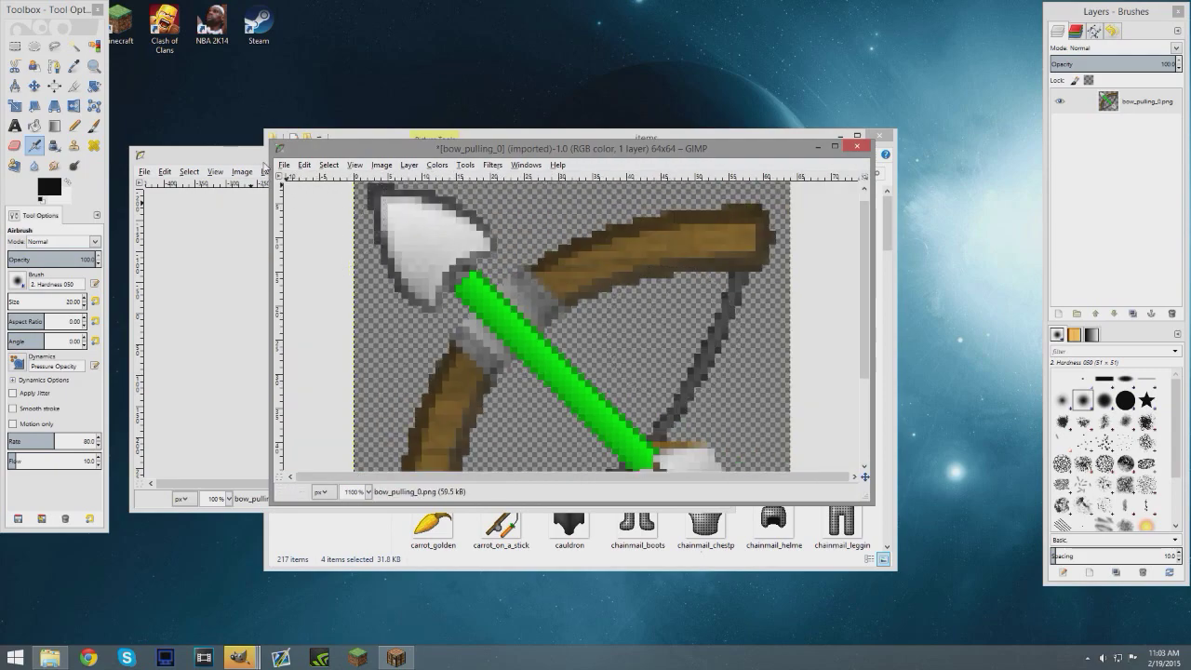
Overwrite bow_pulling_0.png and close the image, discarding changes
left_click(284, 164)
left_click(339, 323)
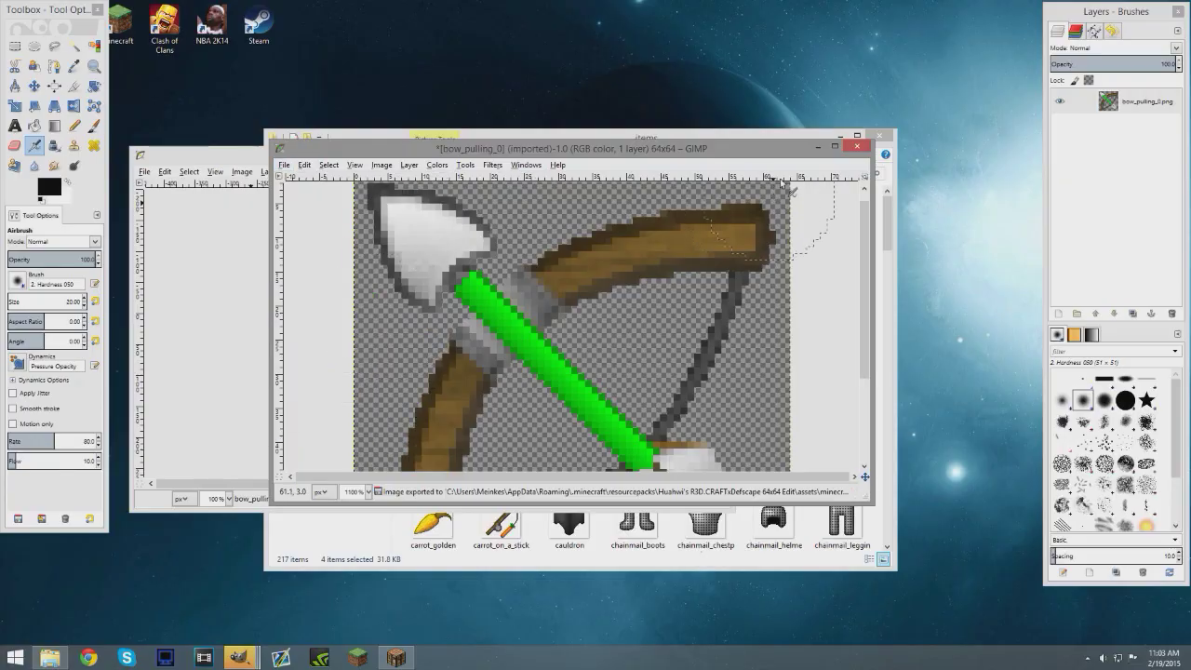
left_click(857, 146)
key("ctrl+d")
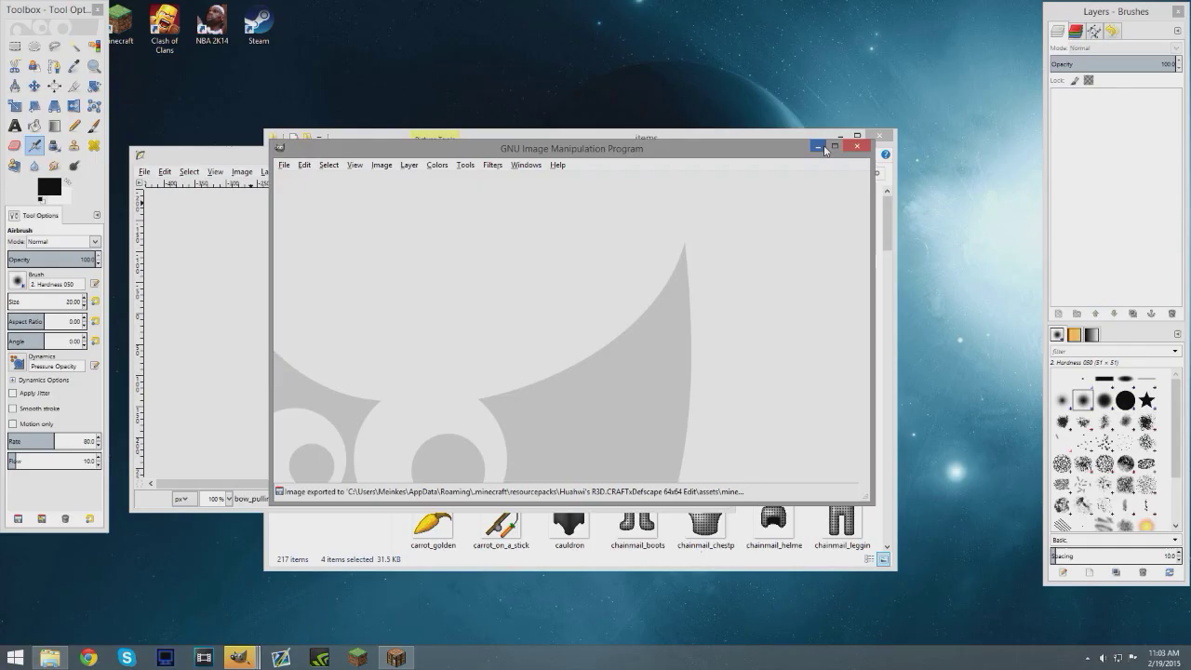
Apply Threshold Alpha to bow_pulling_1, overwrite bow_pulling_1.png, and close it without saving
left_click(818, 146)
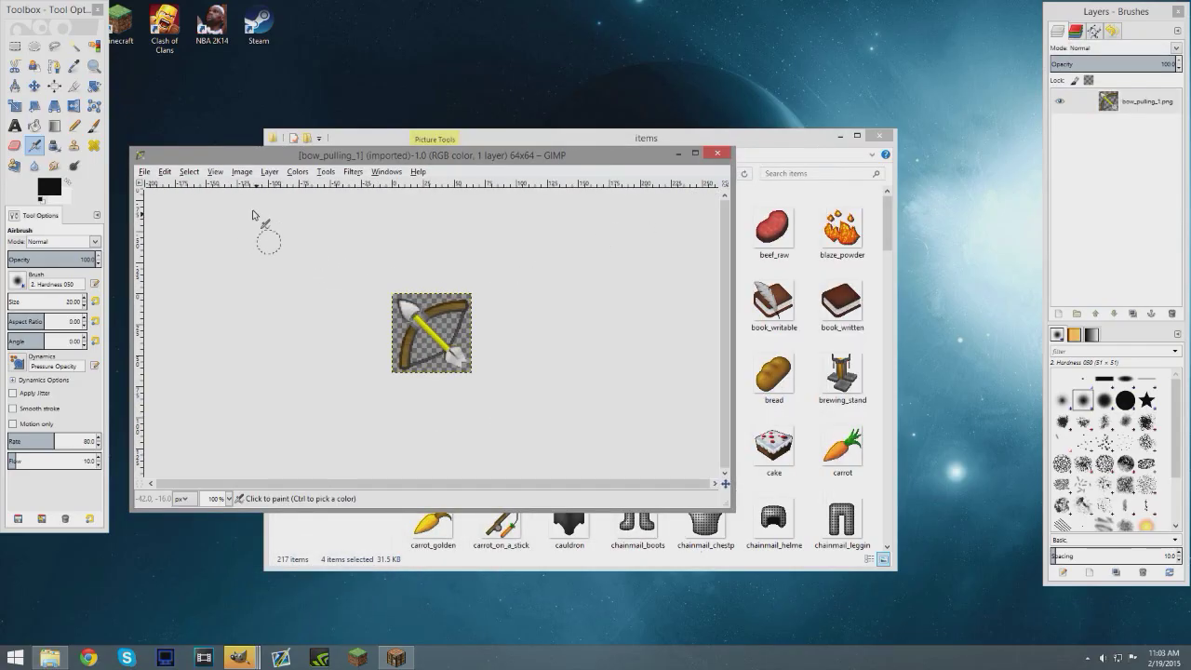
scroll(252, 215, "up", 5, "ctrl")
left_click(242, 171)
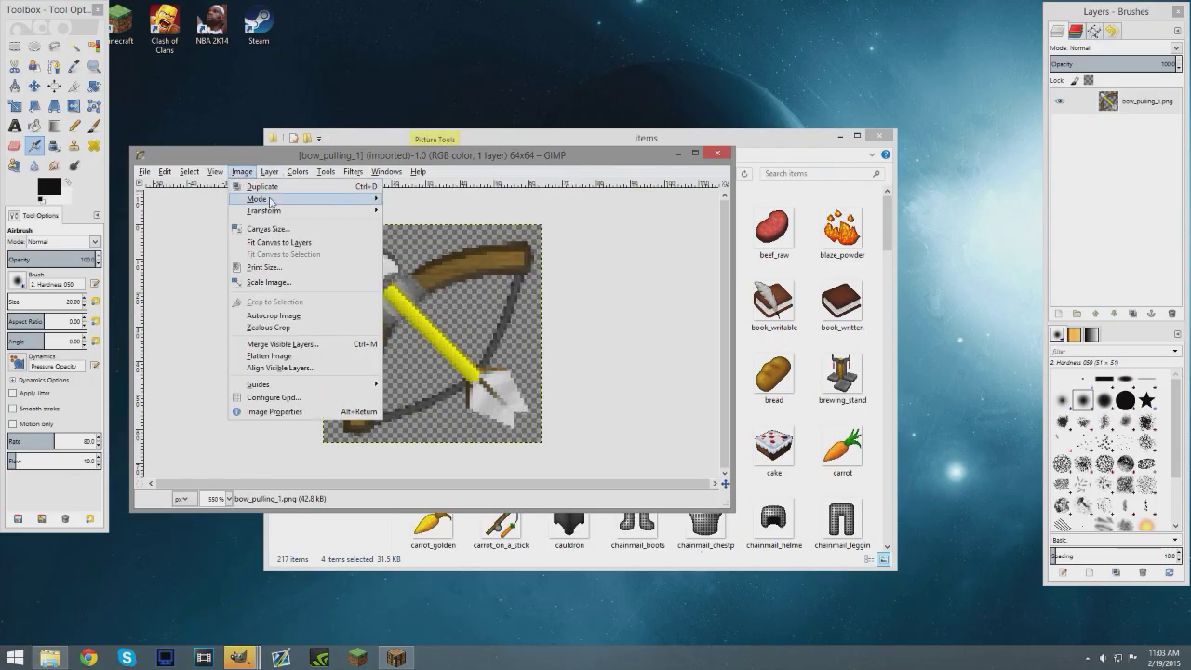
mouse_move(297, 306)
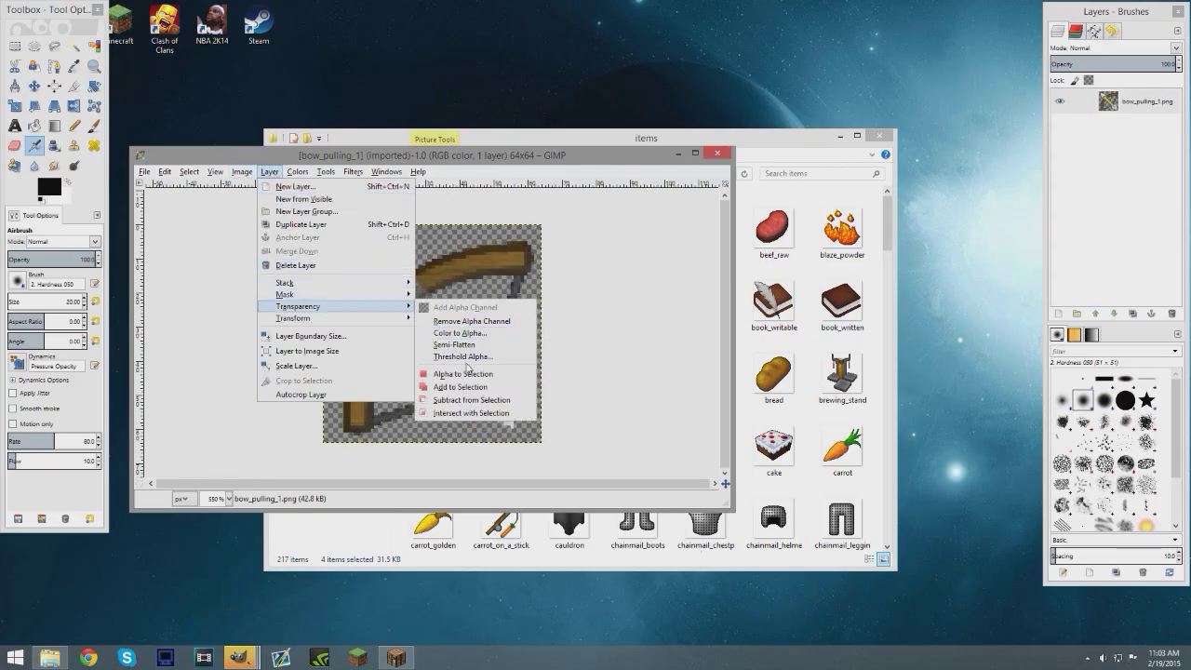
left_click(464, 356)
left_click(606, 406)
left_click(145, 171)
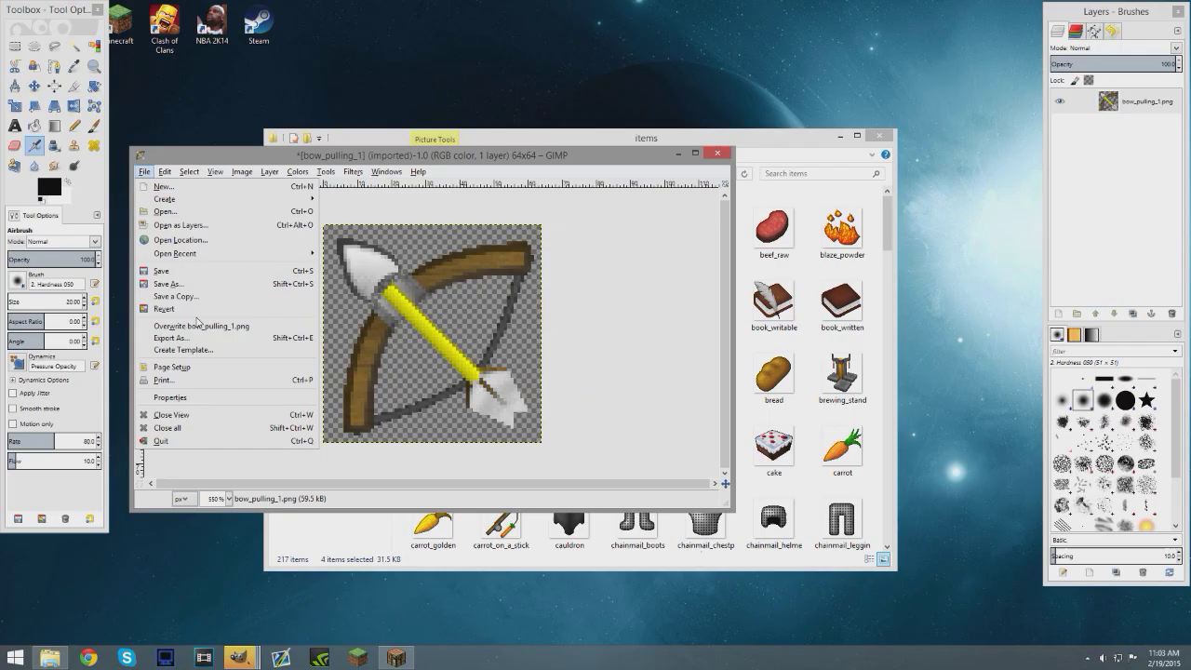
left_click(196, 326)
left_click(717, 153)
left_click(466, 421)
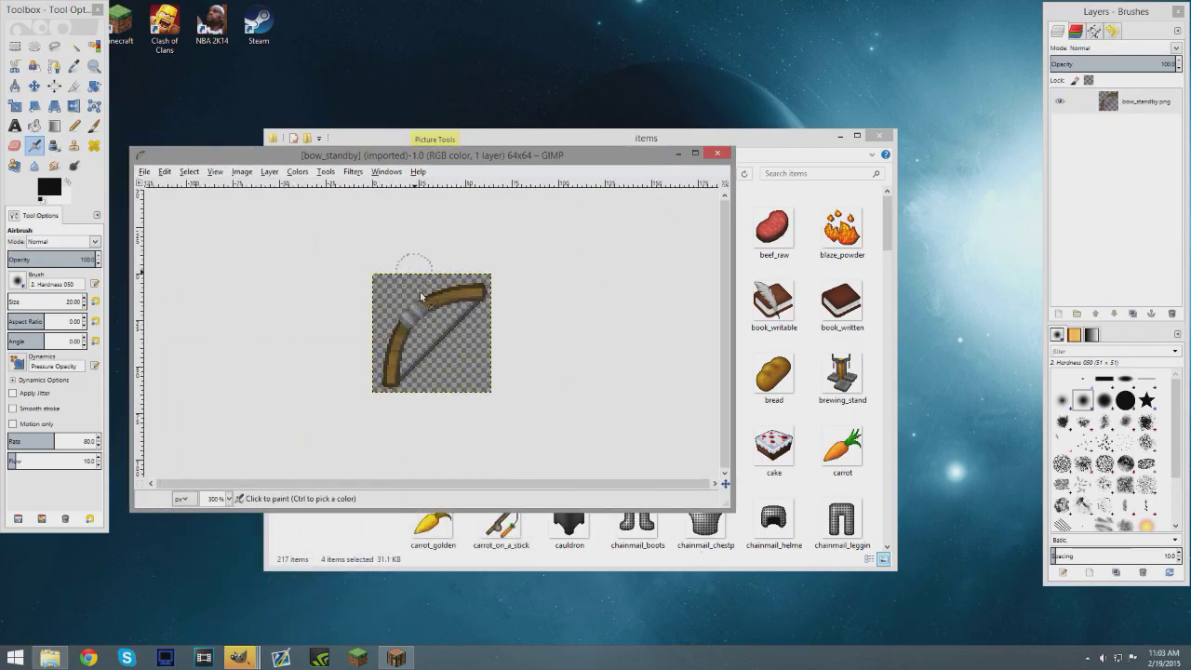
Apply Threshold Alpha to bow_standby and overwrite bow_standby.png
key("plus")
key("plus")
left_click(242, 171)
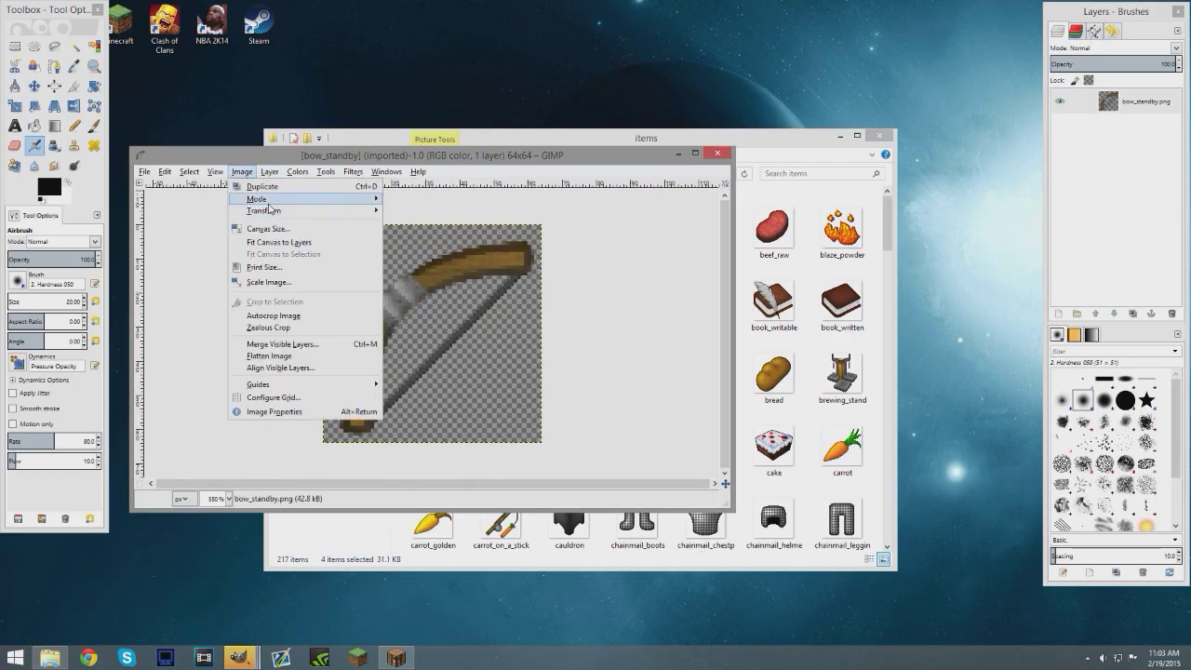
mouse_move(269, 172)
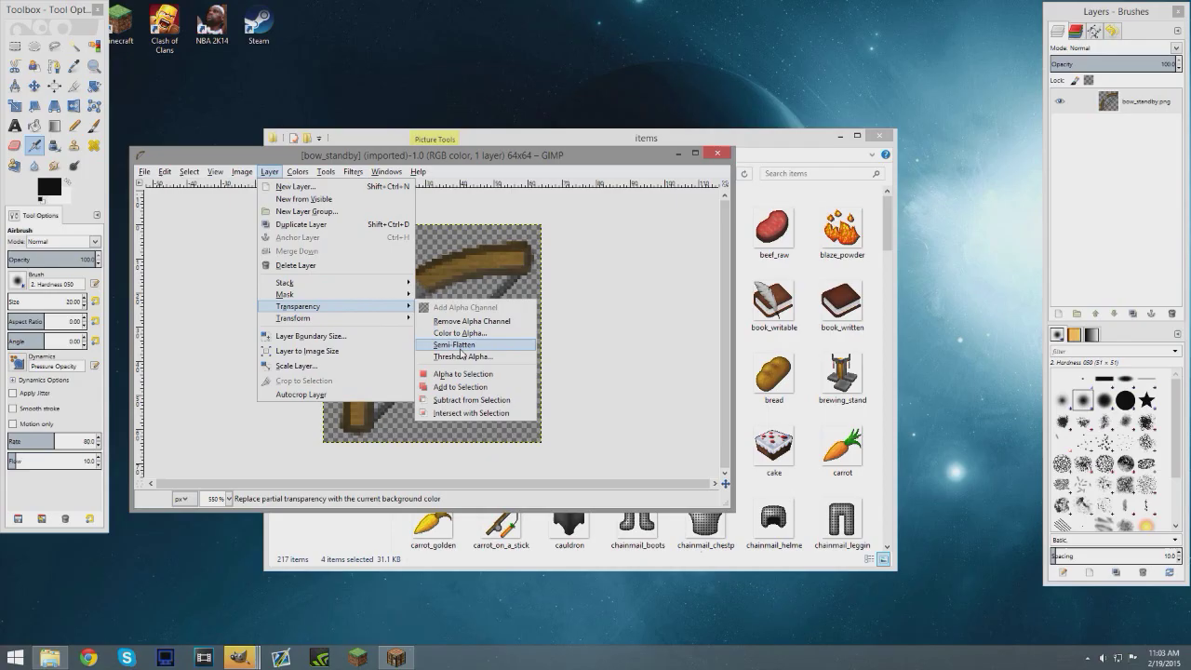
left_click(461, 356)
left_click(605, 408)
left_click(147, 173)
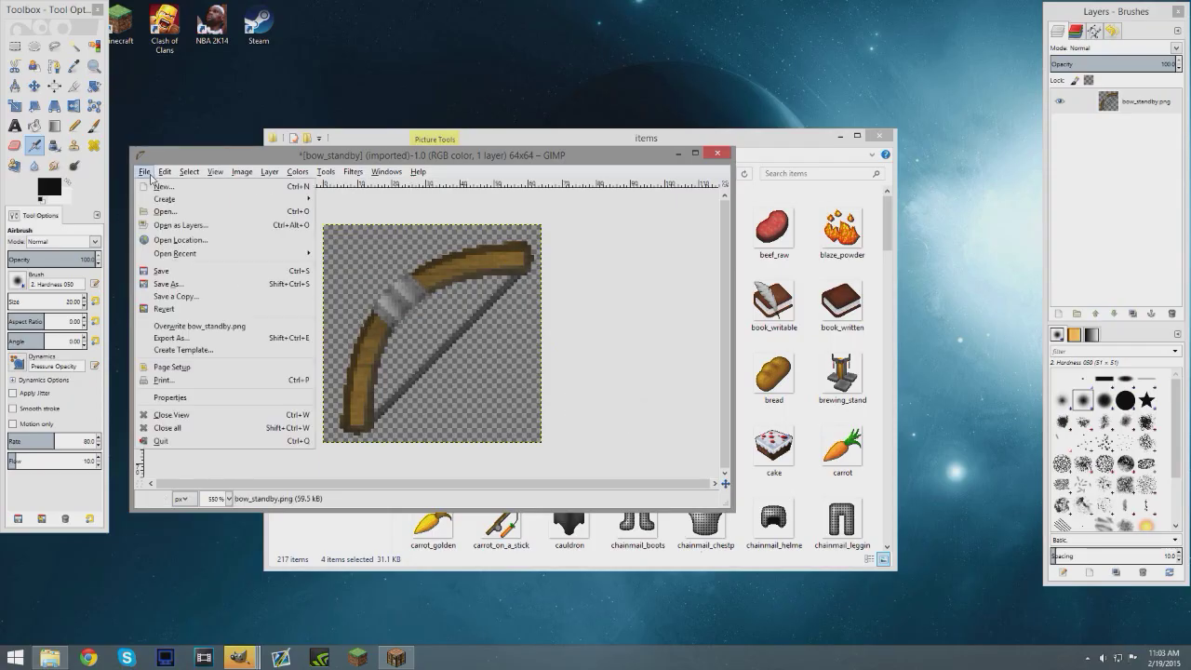
left_click(232, 326)
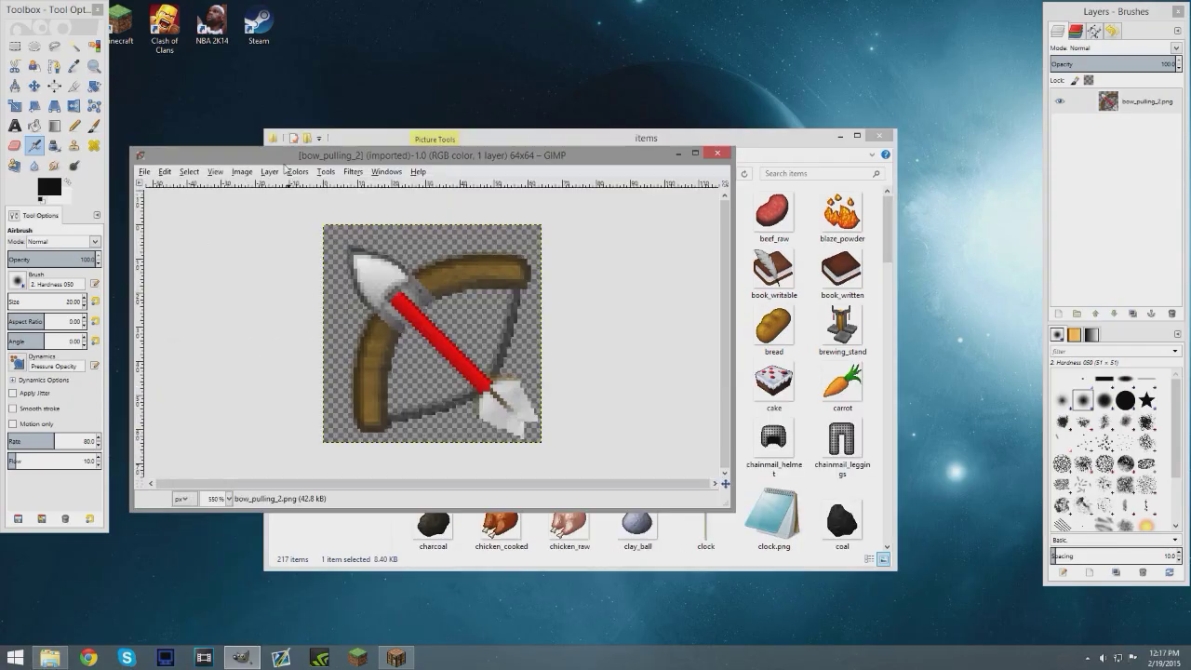
Apply Threshold Alpha to bow_pulling_2 and overwrite bow_pulling_2.png
left_click(241, 171)
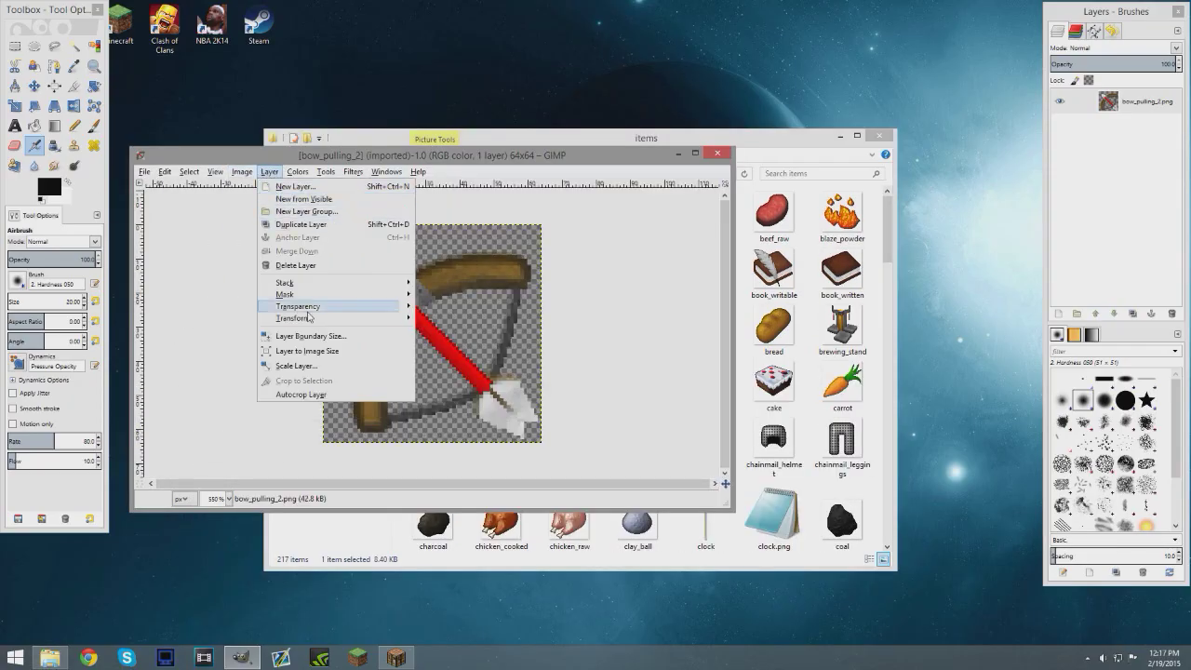
mouse_move(298, 306)
left_click(465, 357)
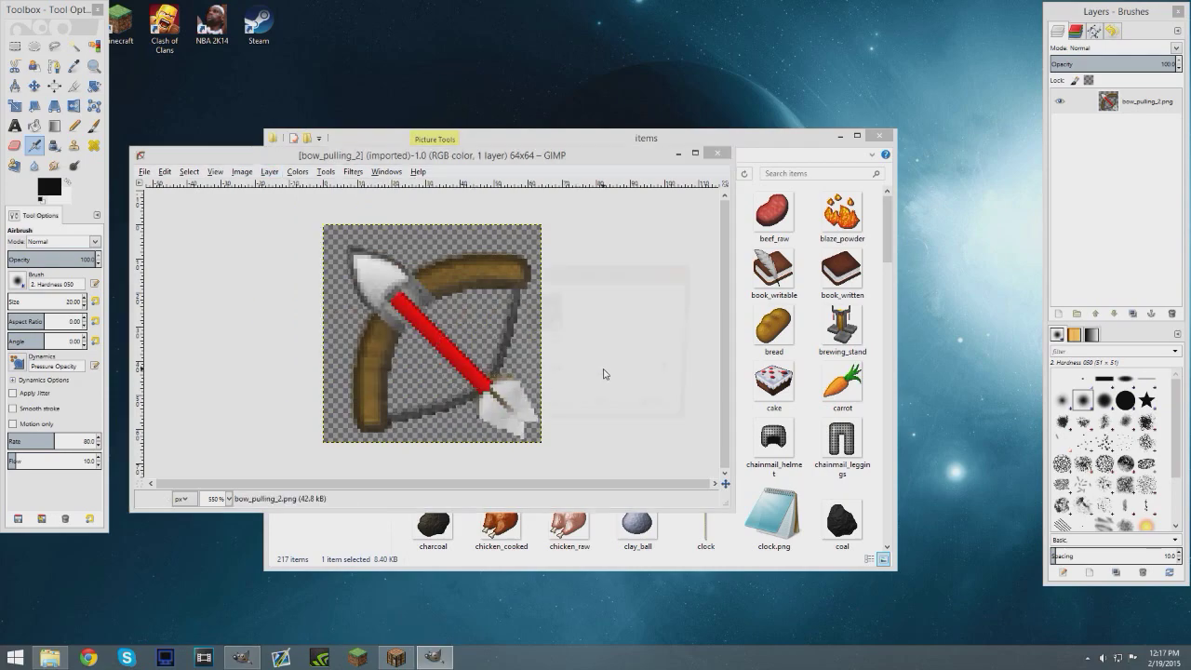
left_click(601, 410)
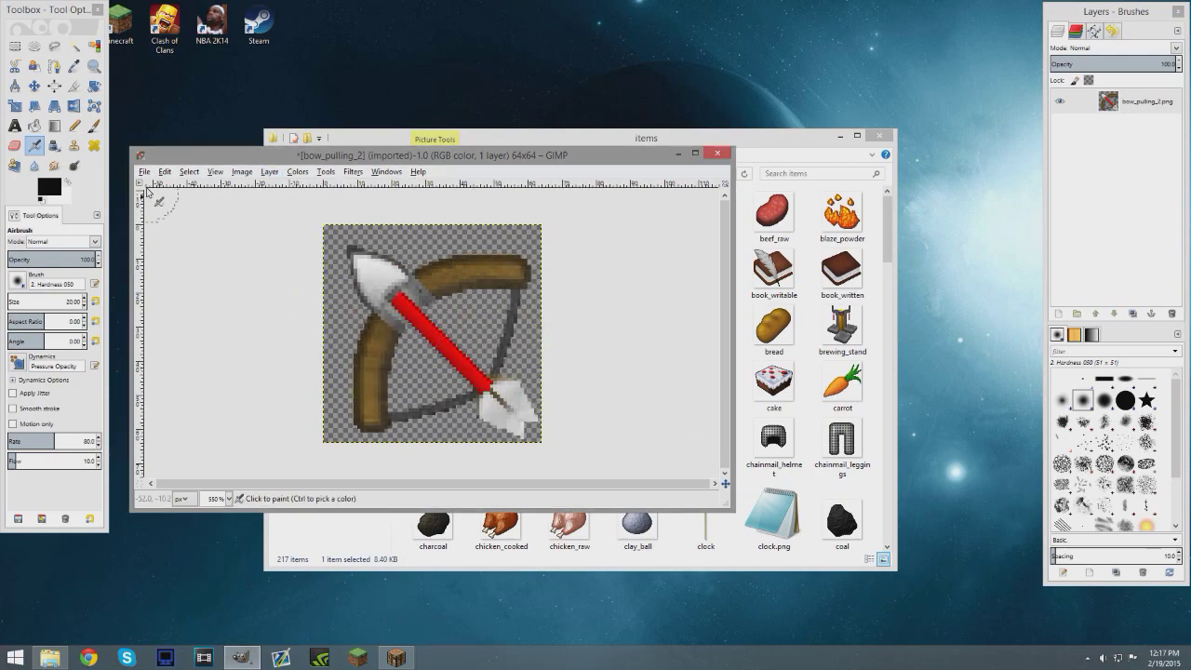
left_click(144, 171)
left_click(221, 330)
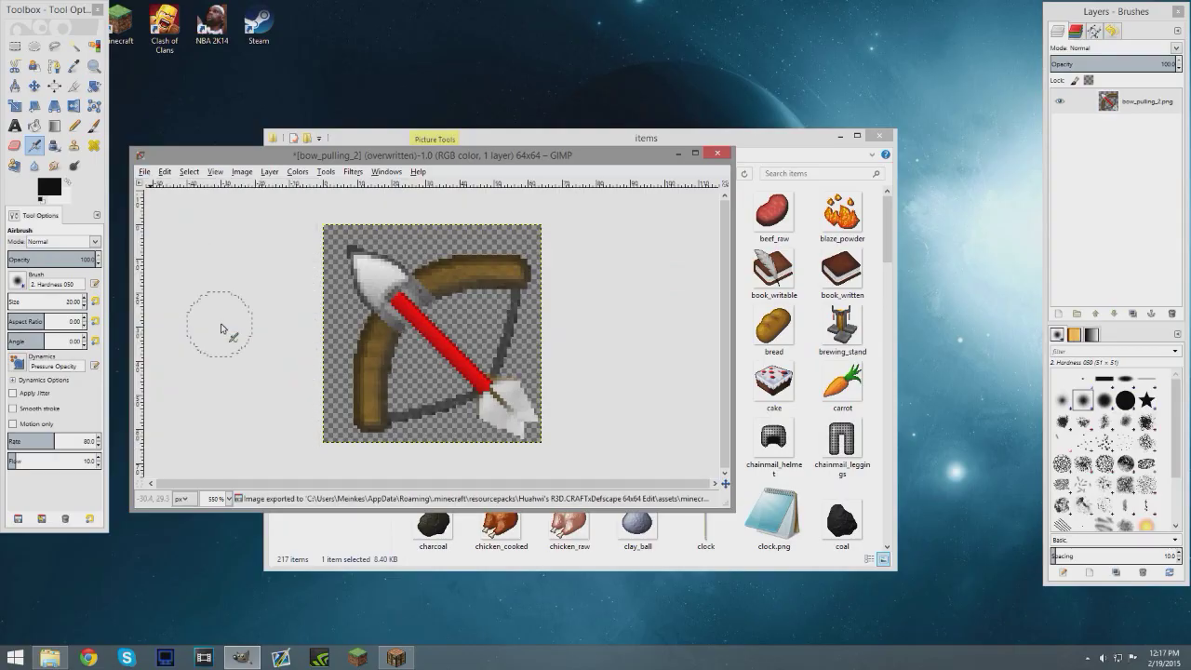
Close bow_pulling_2 without saving and move GIMP aside to reveal the items folder
left_click(716, 154)
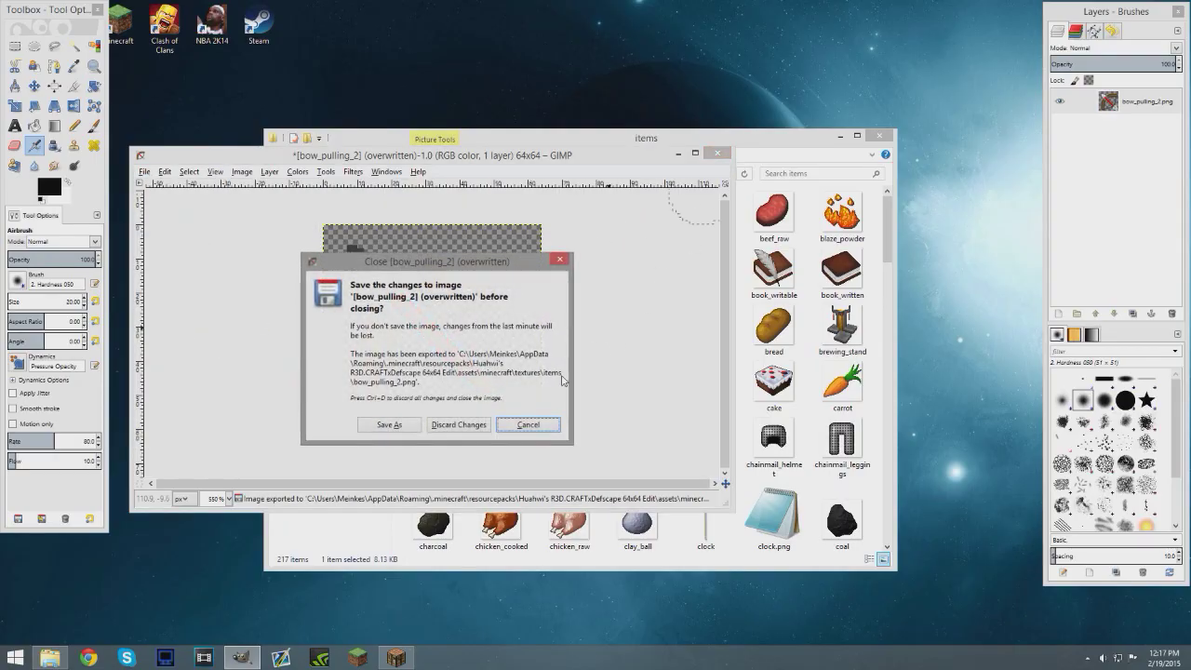
left_click(464, 426)
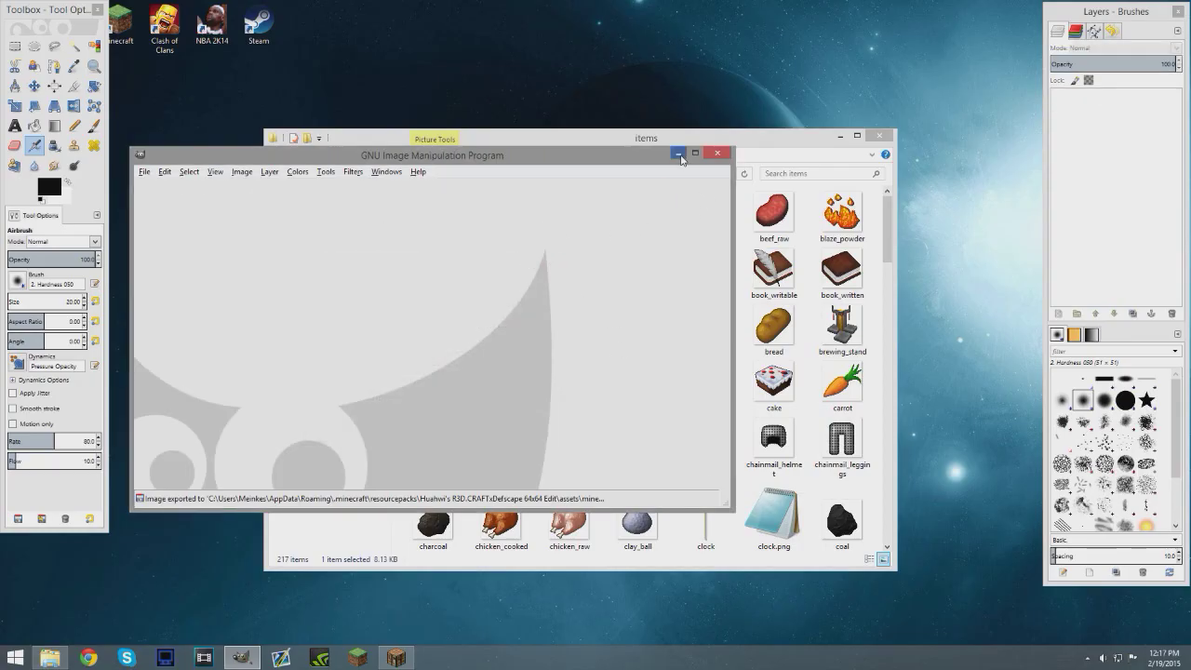
left_click(717, 154)
scroll(675, 374, "down", 5)
Open fishing_rod_cast and fishing_rod_uncast together with Edit with GIMP
left_click(842, 447)
left_click(432, 516, "ctrl")
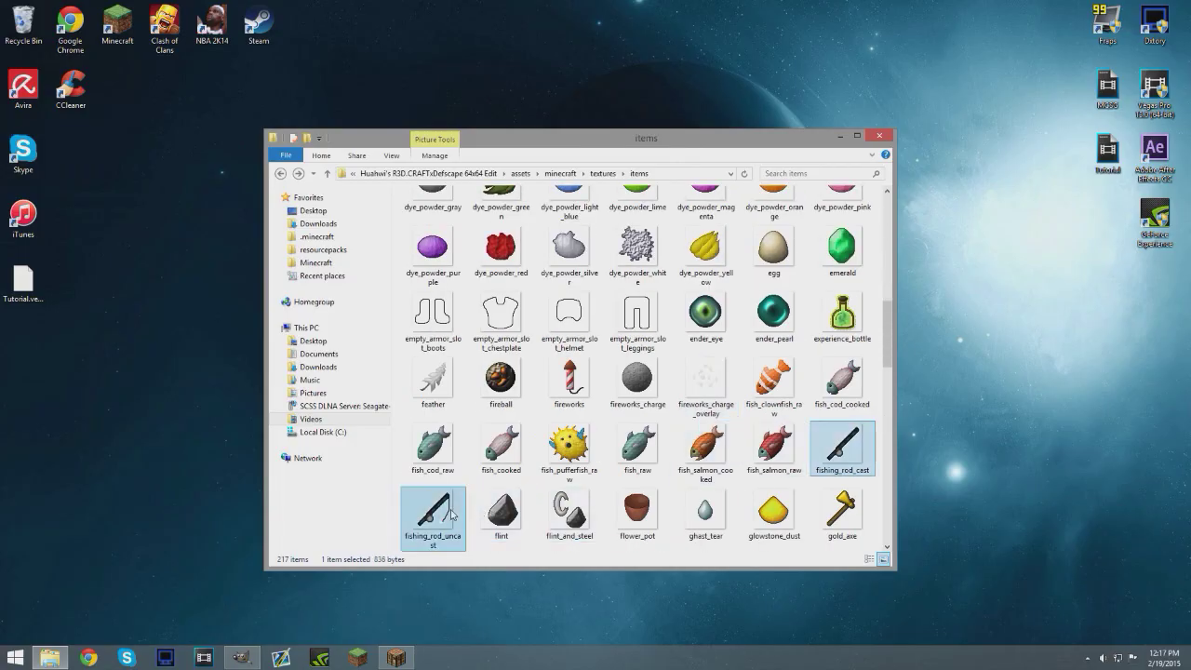
right_click(450, 520)
left_click(496, 94)
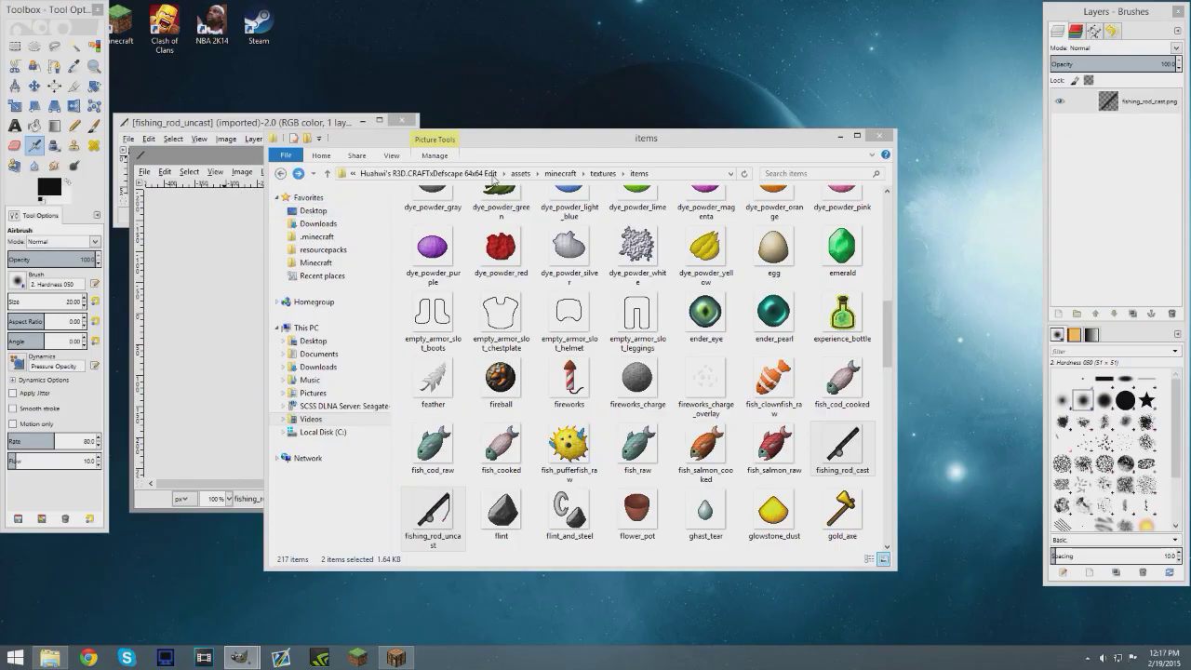
Apply Threshold Alpha to fishing_rod_cast, overwrite fishing_rod_cast.png, and close it without saving
left_click(839, 137)
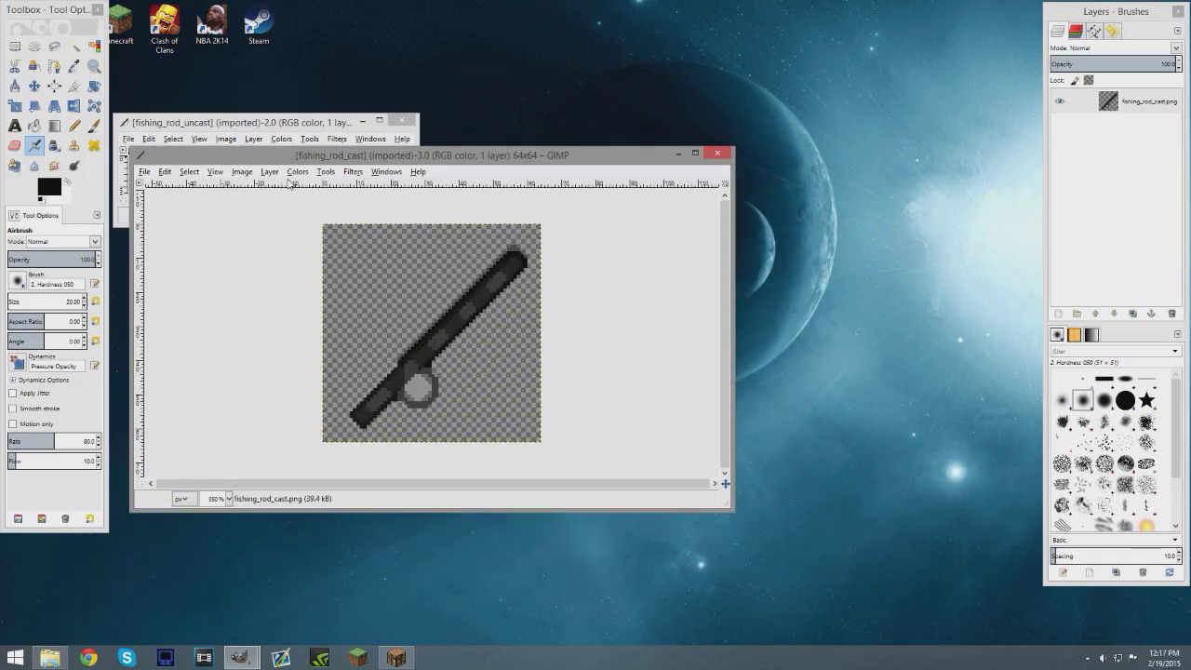
key("plus")
left_click(249, 173)
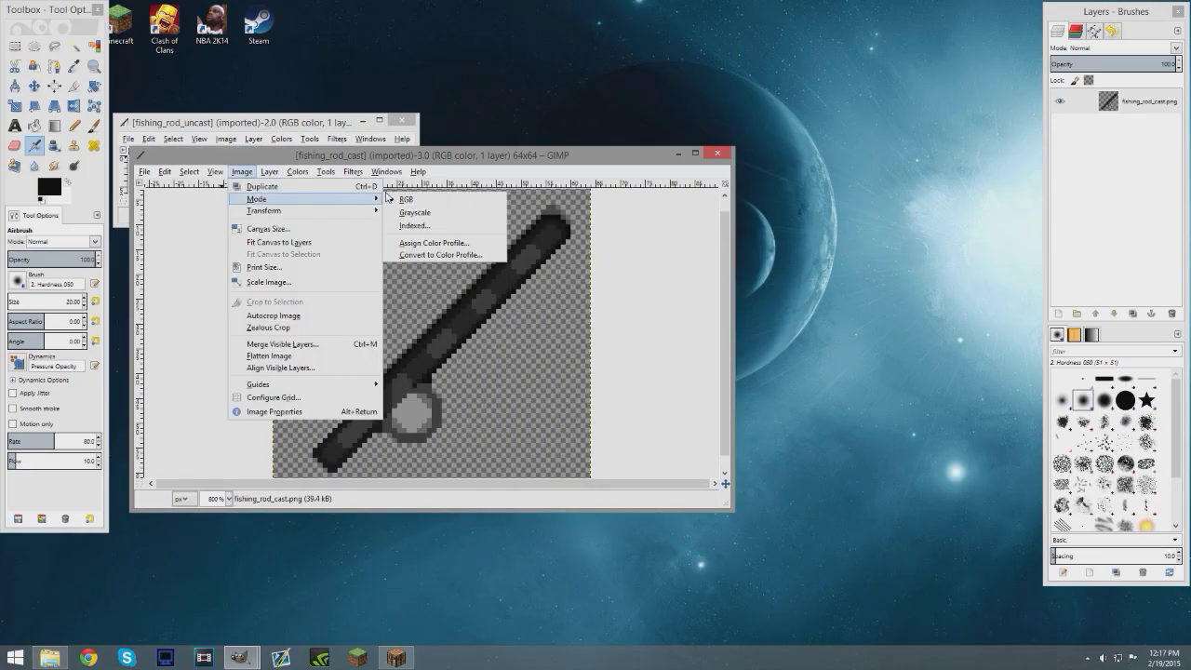
mouse_move(269, 171)
mouse_move(298, 306)
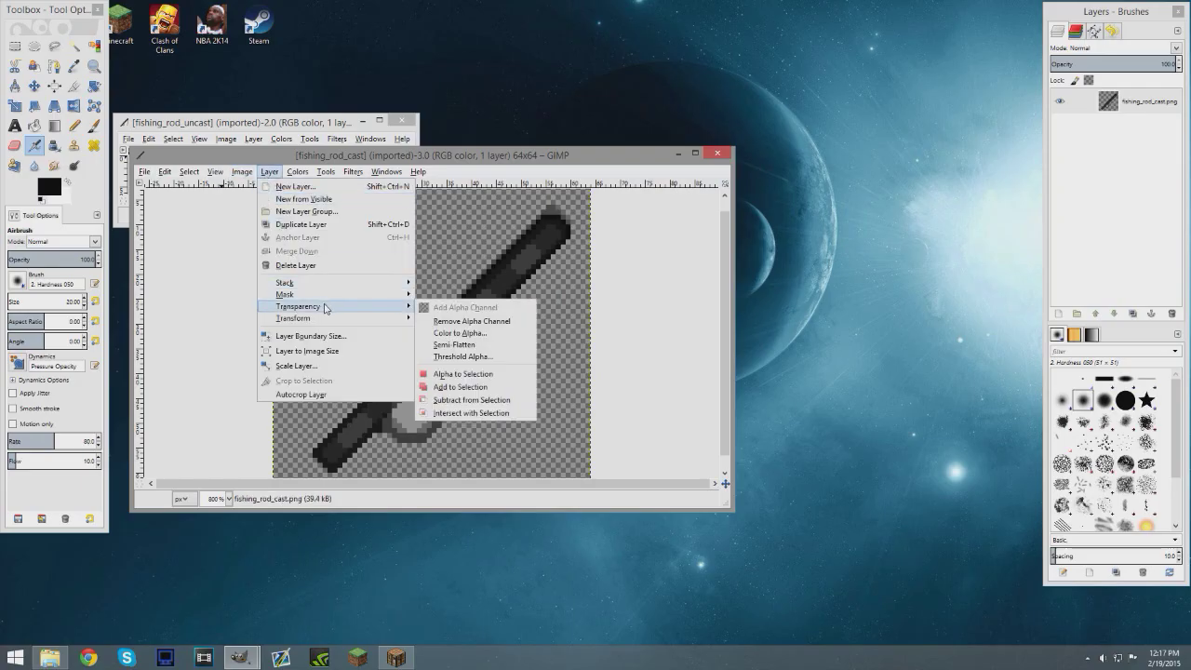
left_click(480, 356)
left_click(606, 406)
left_click(144, 171)
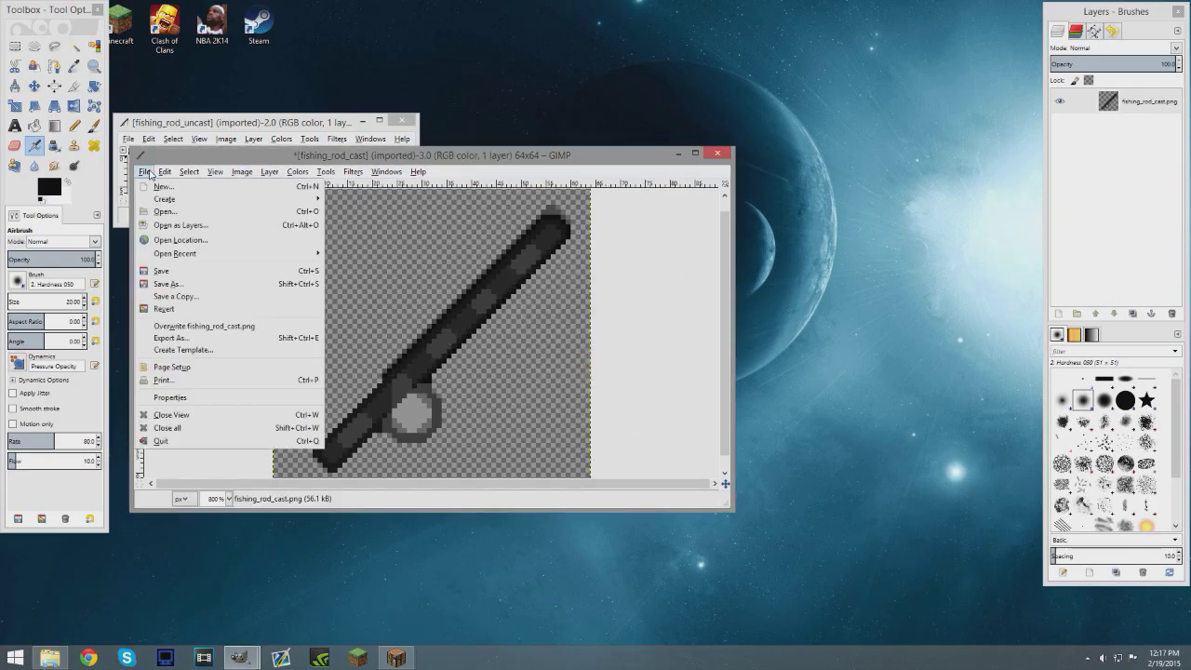
left_click(194, 327)
key("ctrl+w")
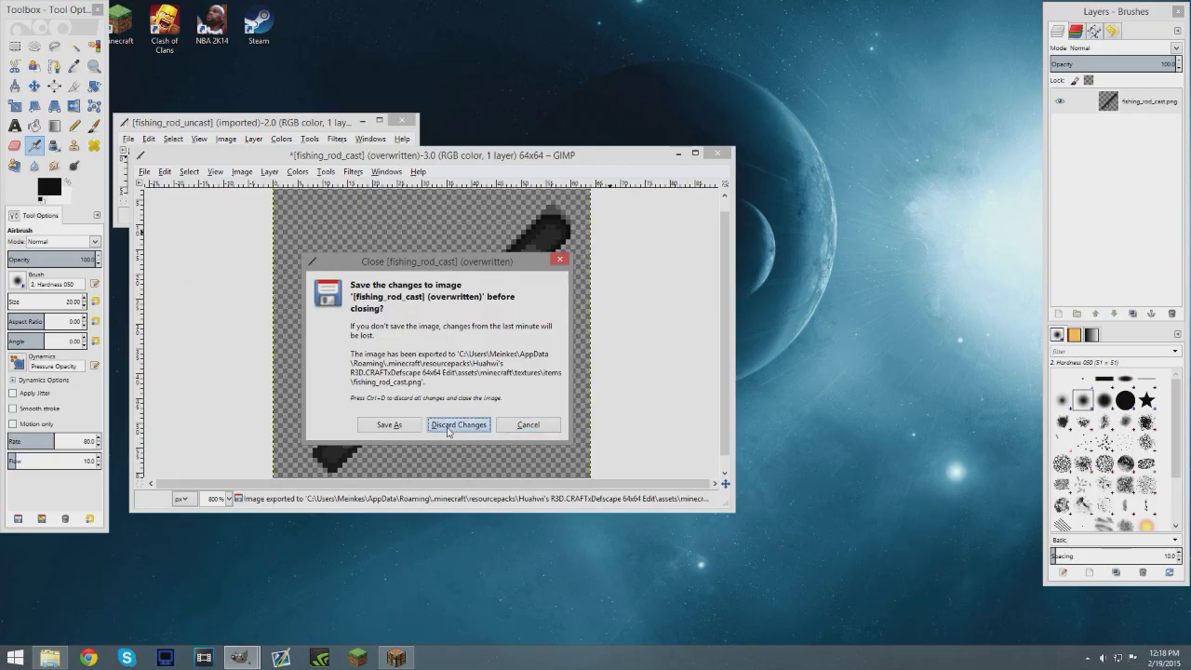
key("ctrl+d")
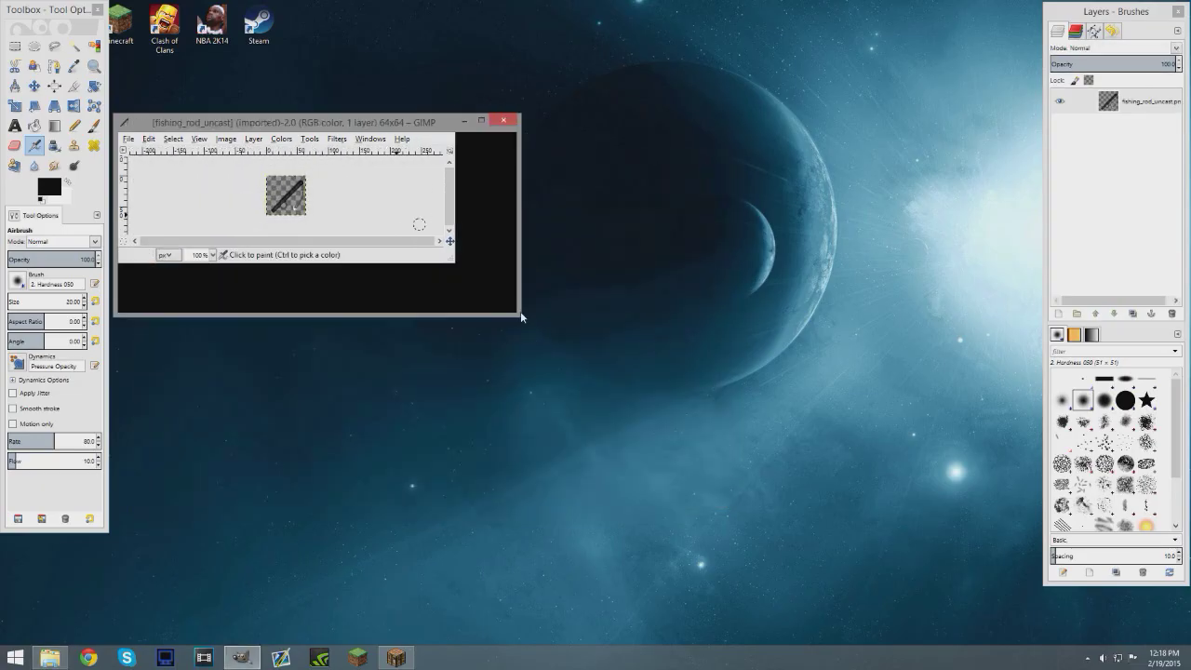
Apply Threshold Alpha to fishing_rod_uncast, overwrite fishing_rod_uncast.png, close it, and quit GIMP
left_click_drag(405, 220, 841, 506)
left_click(225, 140)
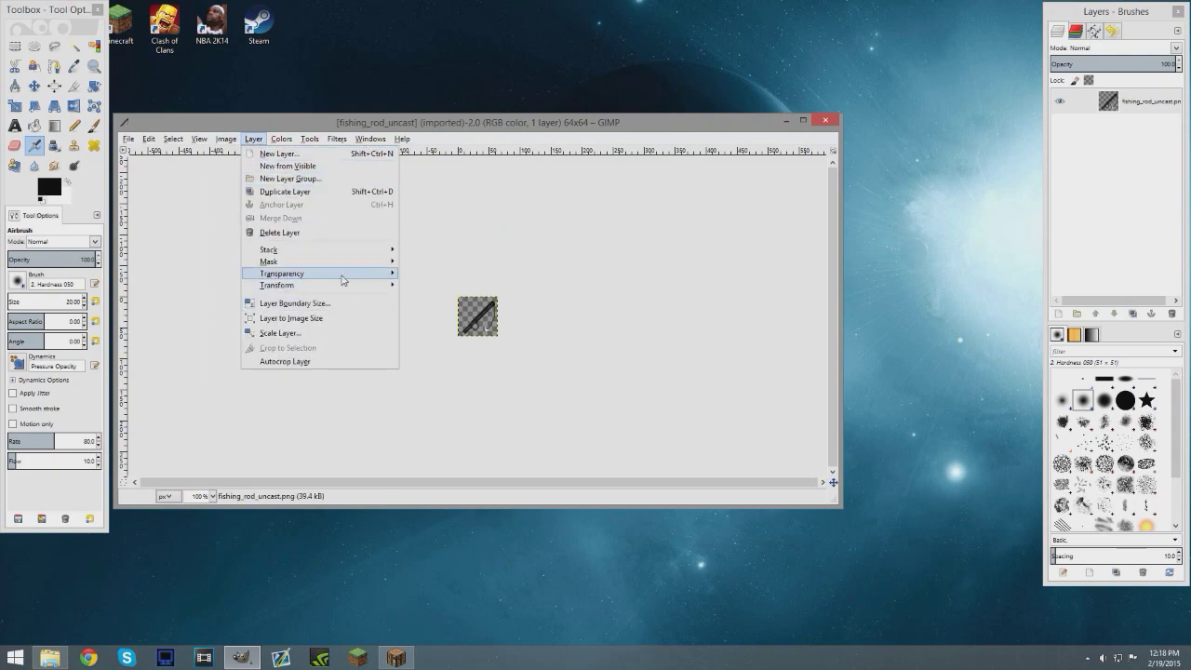
mouse_move(282, 273)
left_click(463, 322)
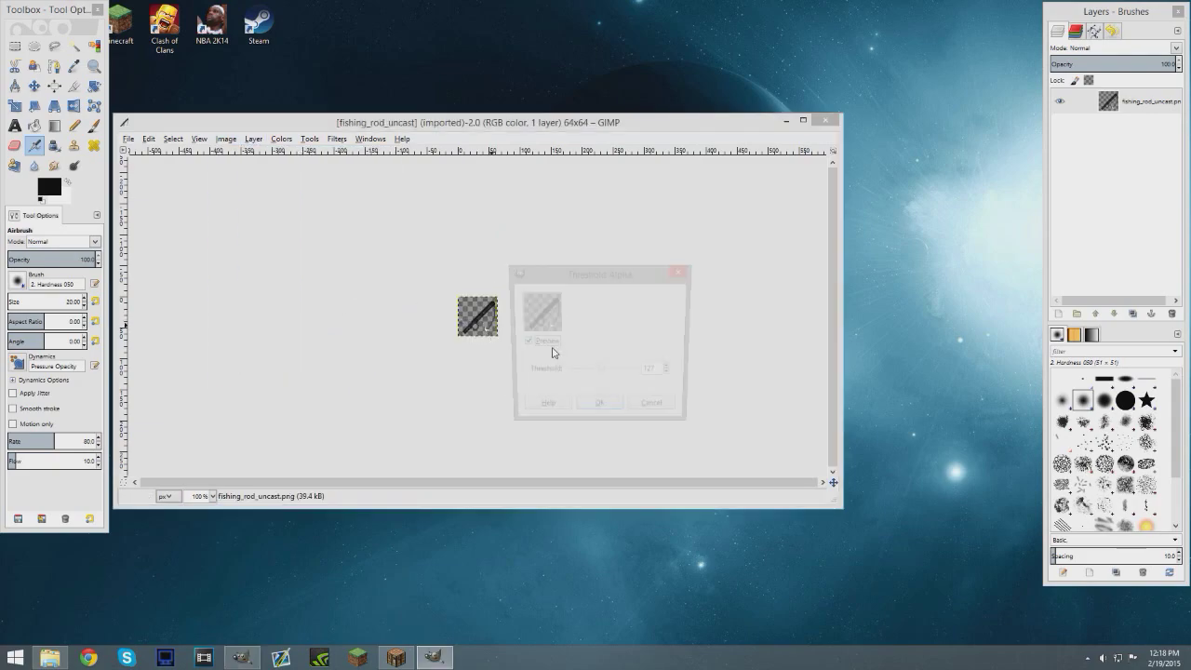
left_click(609, 407)
left_click(129, 139)
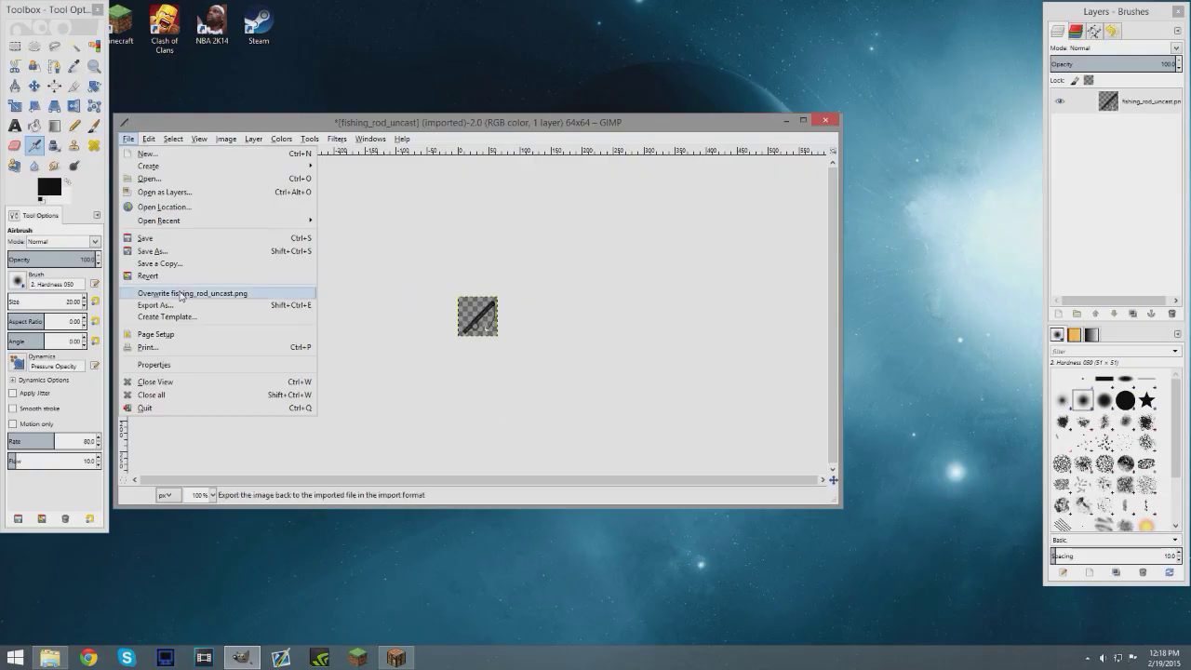
left_click(177, 292)
key("ctrl+w")
left_click(504, 406)
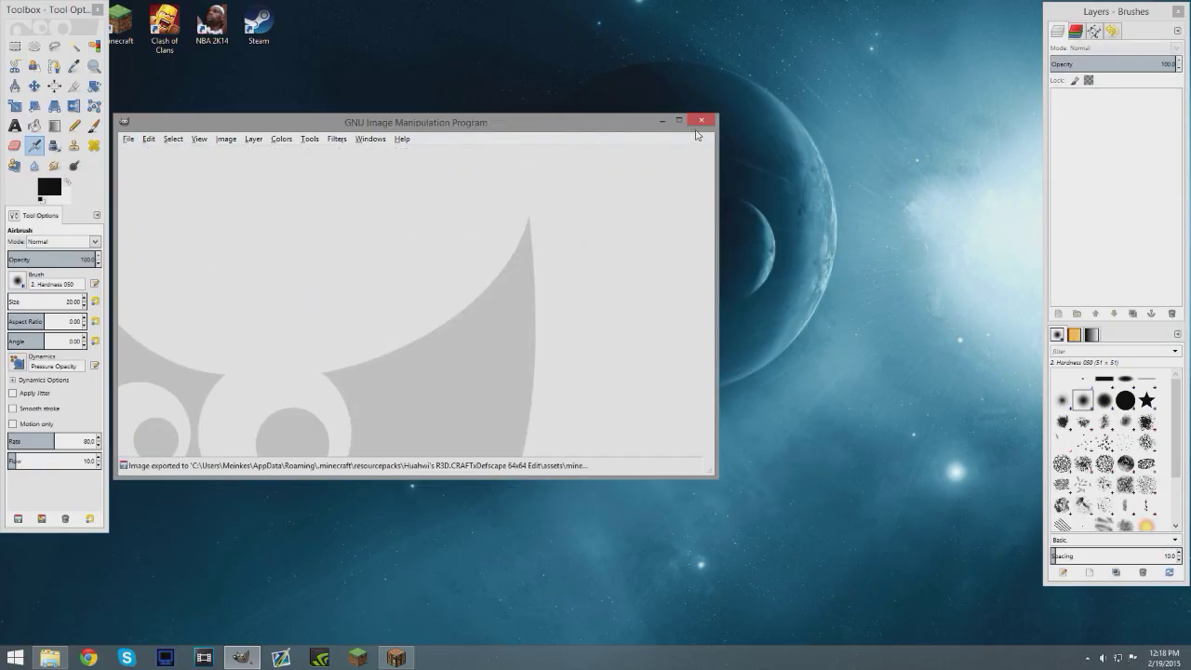
key("ctrl+q")
Reload the Huahwi R3D.CRAFTxDefscape pack by unselecting and reselecting it in Resource Packs
left_click(447, 600)
left_click(544, 393)
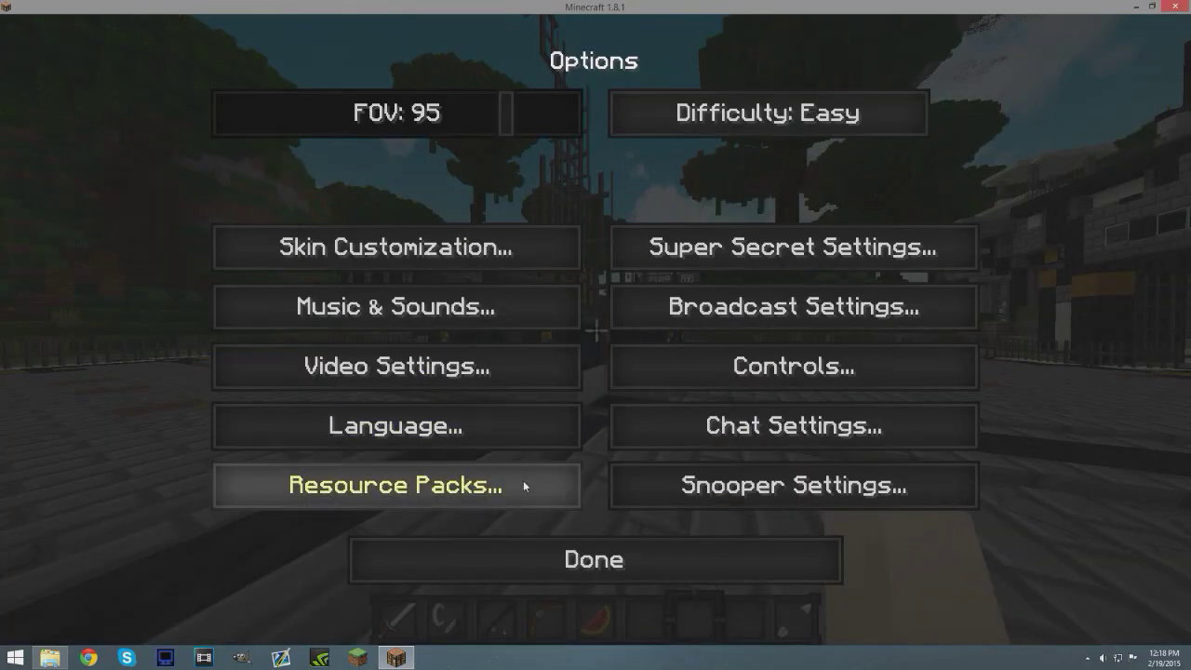
left_click(523, 480)
left_click(639, 174)
left_click(162, 182)
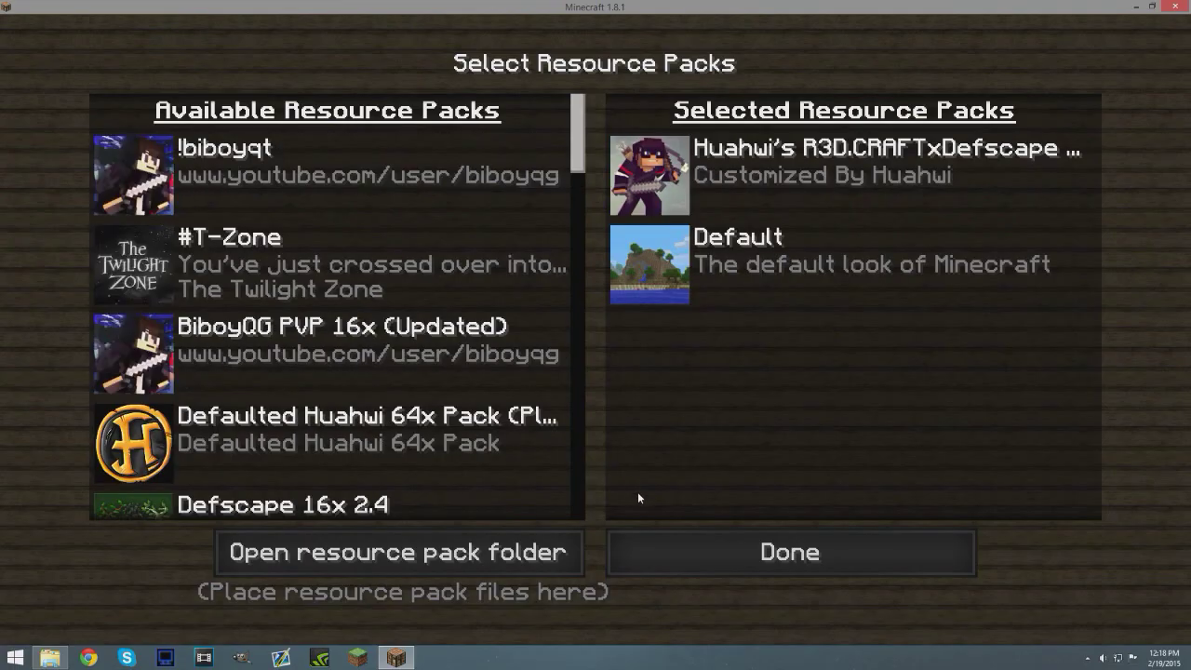
left_click(684, 543)
left_click(662, 543)
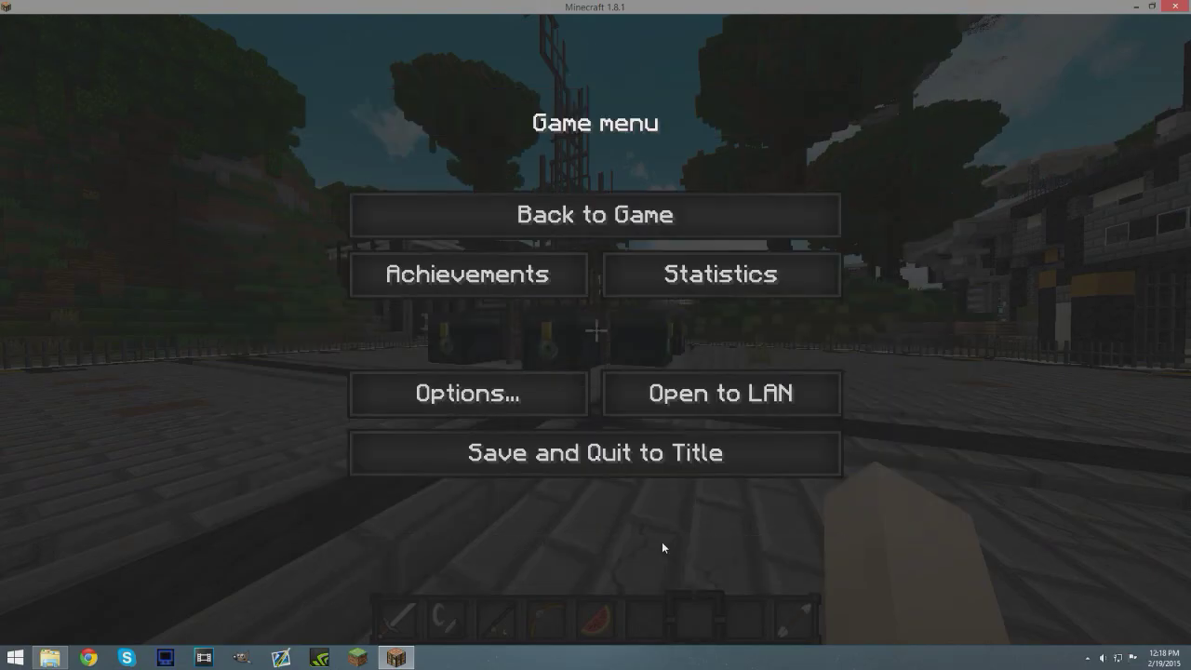
Resume the game and cast the fishing rod twice to check its texture
key("Escape")
key("3")
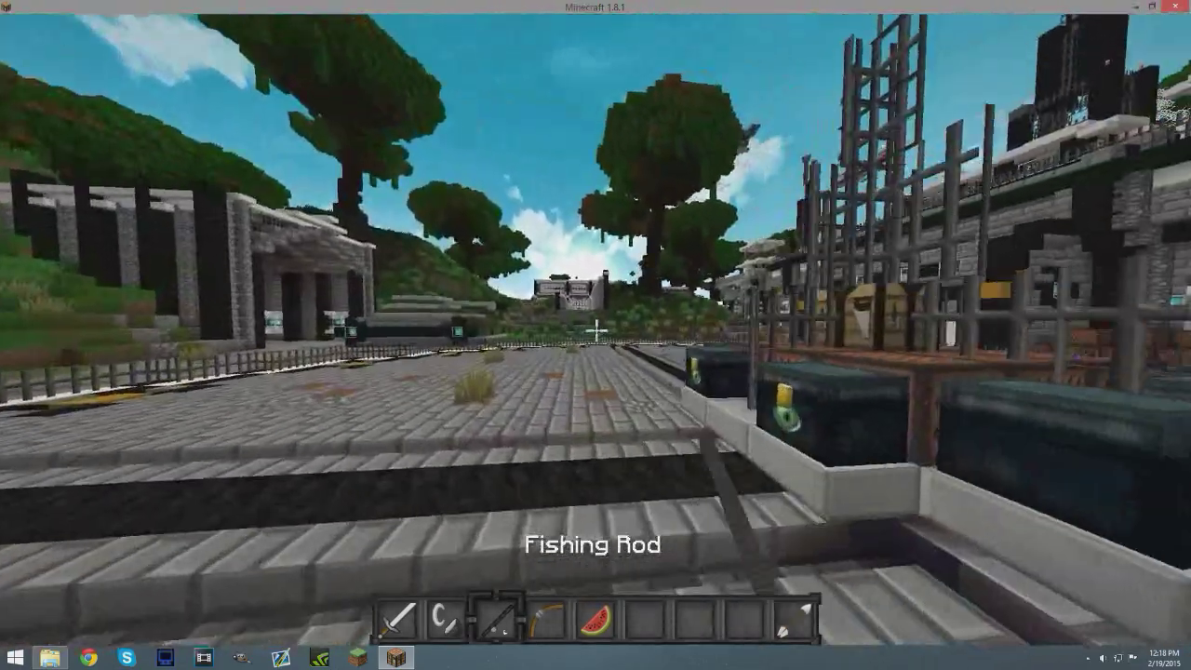
right_click(596, 330)
key("5")
key("3")
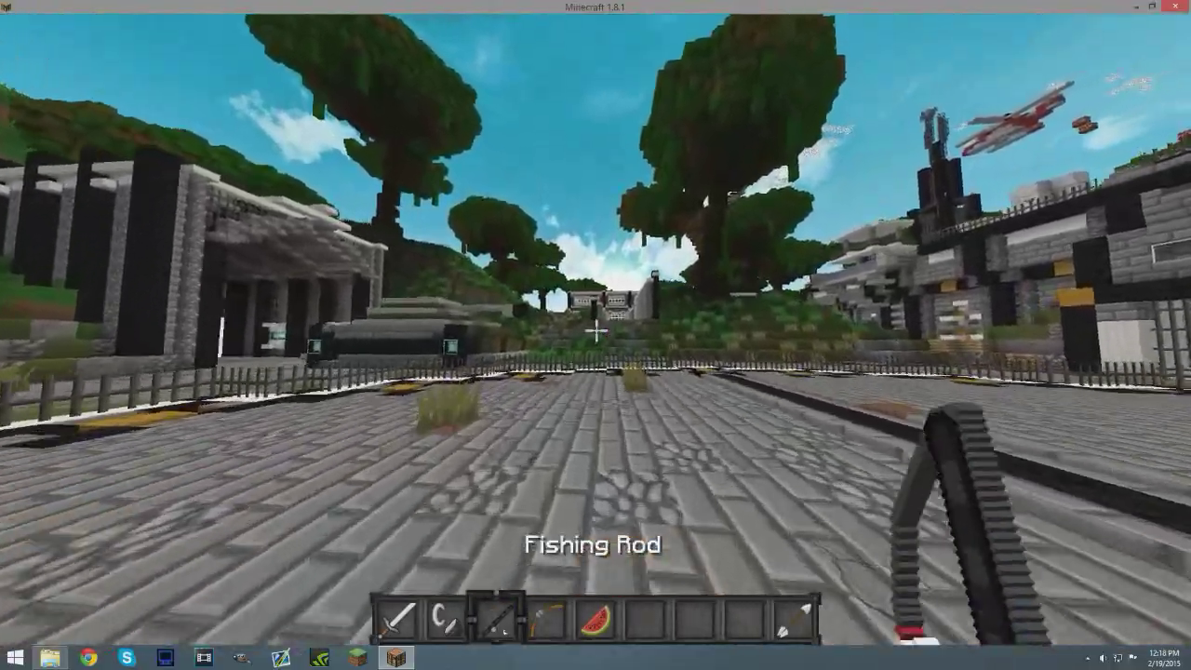
right_click(595, 330)
Switch between fishing rod and bow, then draw the bow to check its texture
key("e")
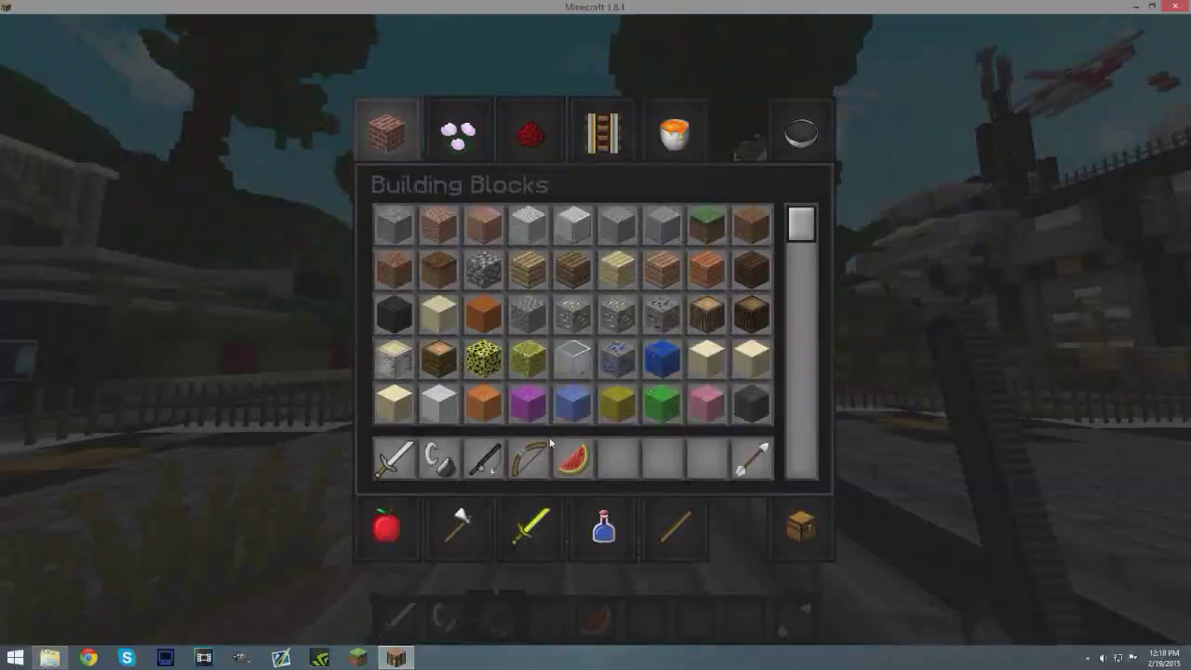
key("e")
key("4")
key("3")
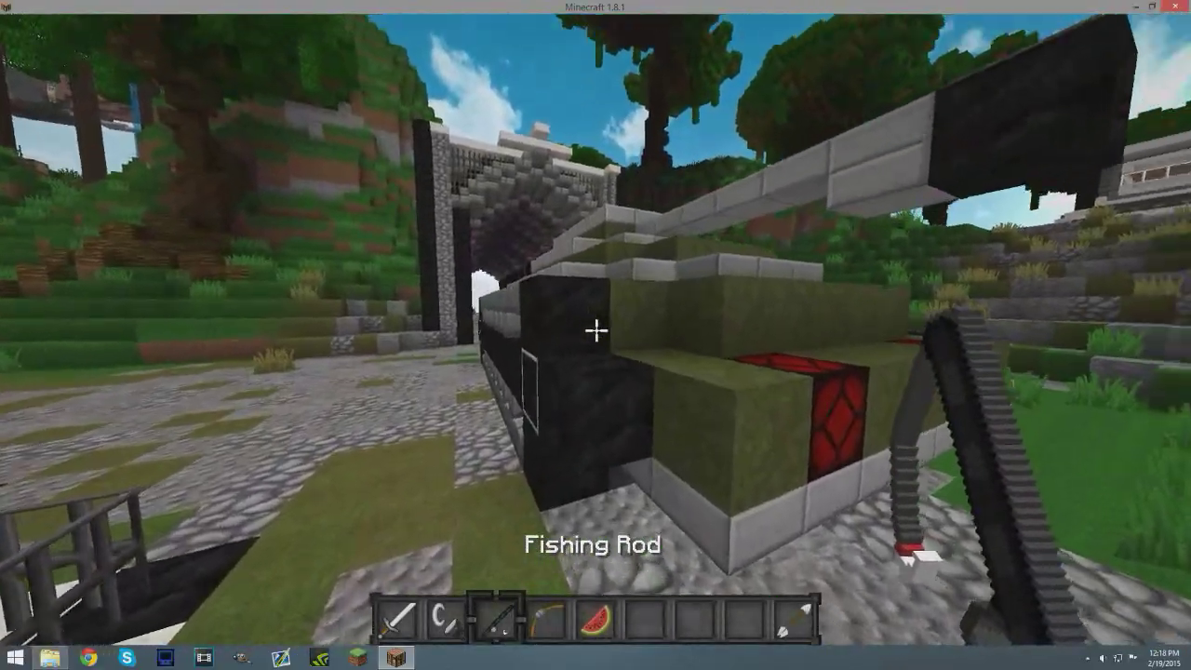
key("4")
key("3")
key("4")
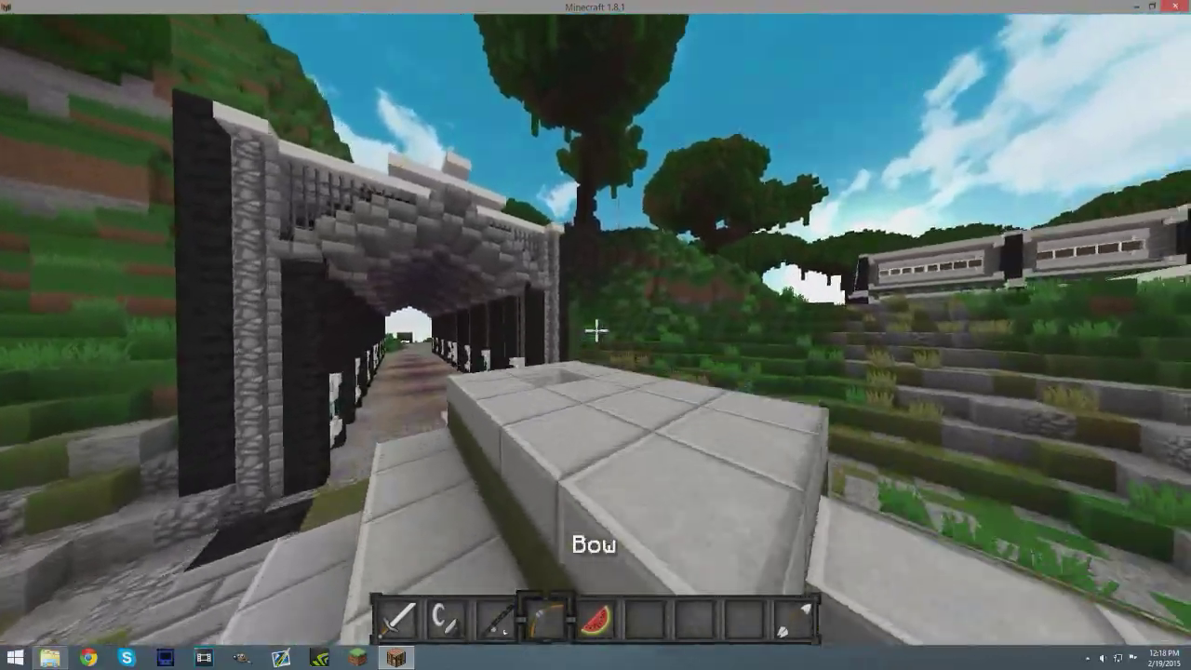
right_click(596, 330)
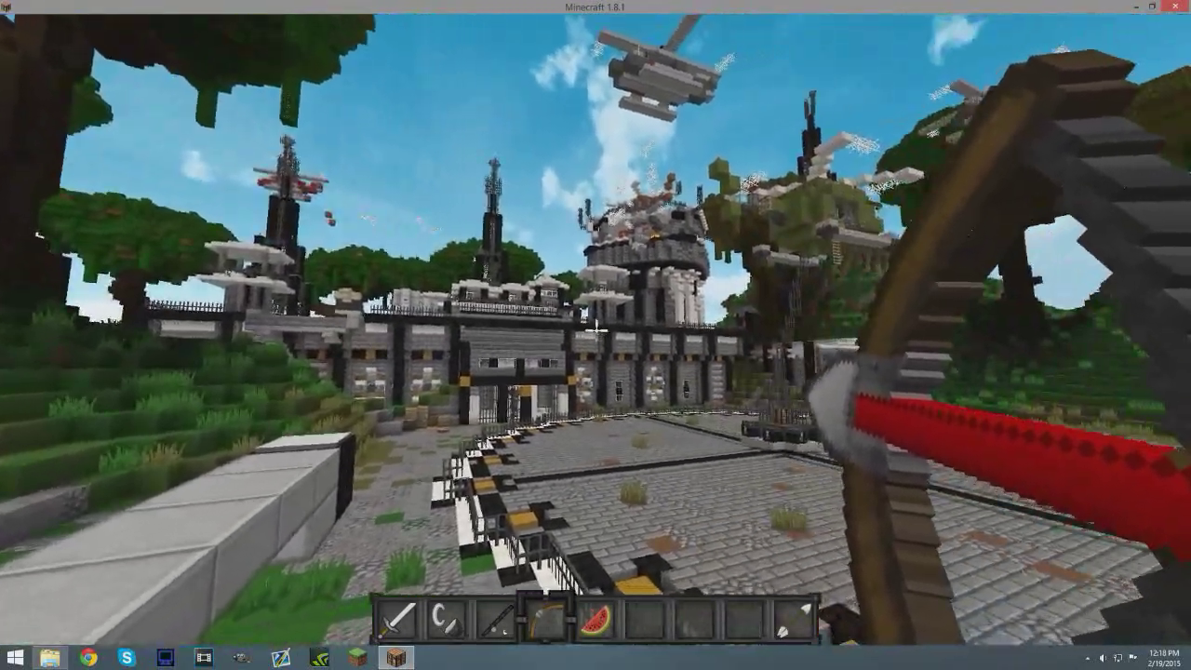
Cycle through the fishing rod, melon slice, arrow and an empty hotbar slot
key("3")
key("5")
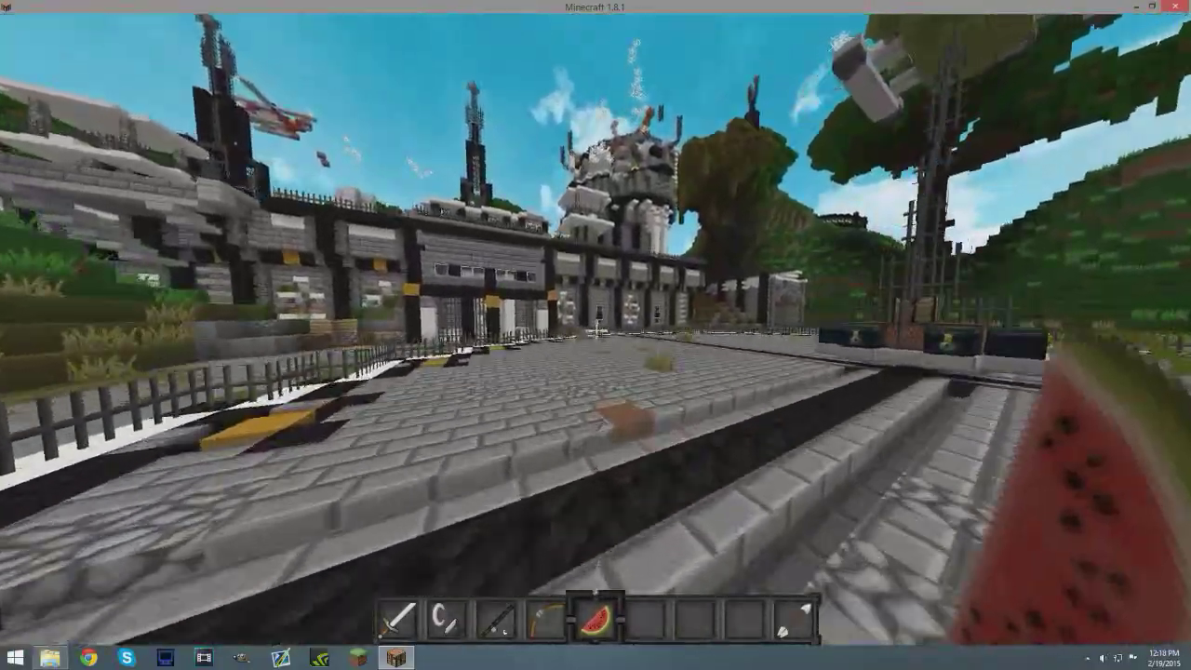
key("9")
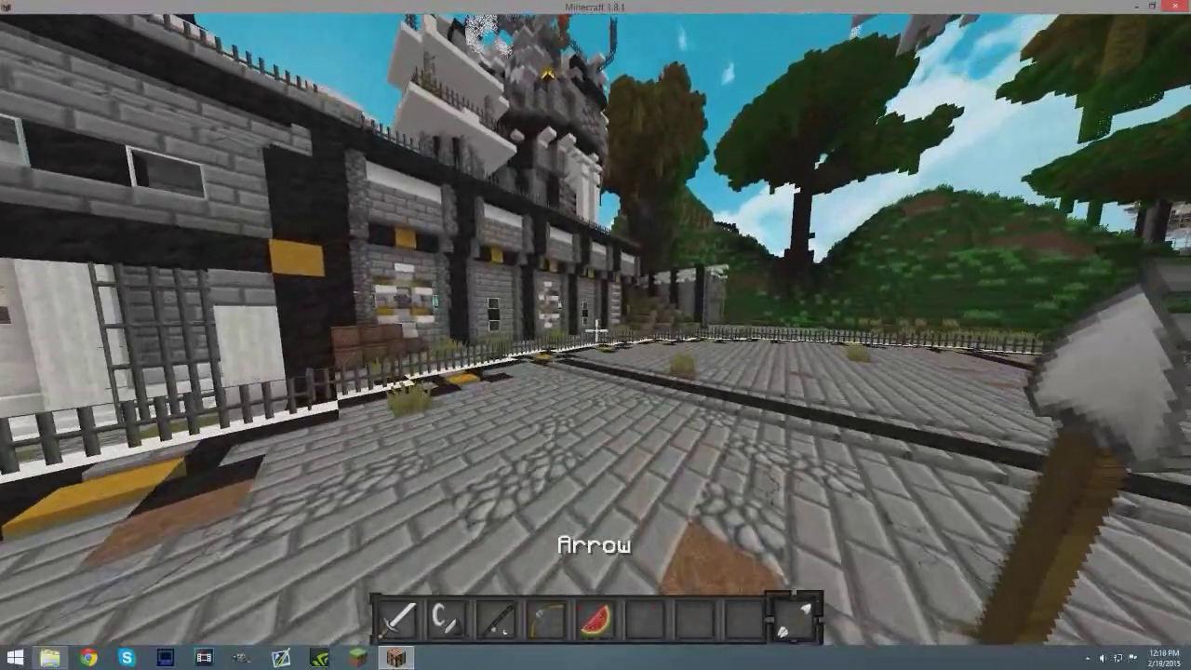
key("6")
Search 'gli' in the creative inventory and take a Glistering Melon into the hotbar
key("e")
left_click(804, 149)
type("gli")
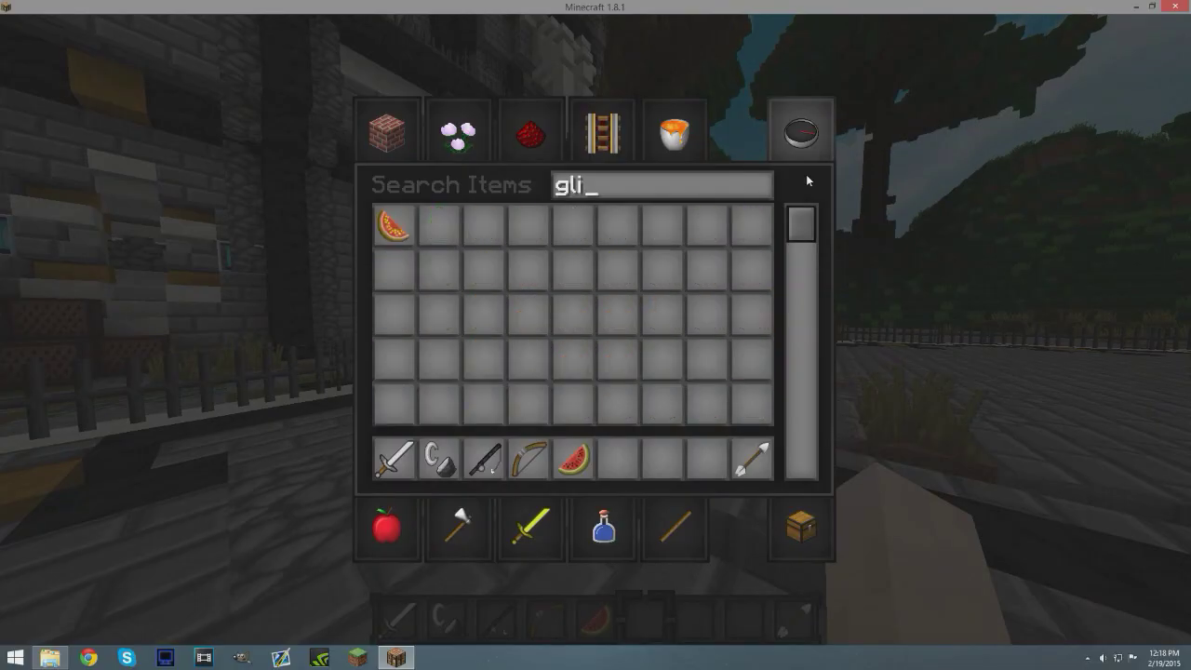
left_click(395, 226)
key("e")
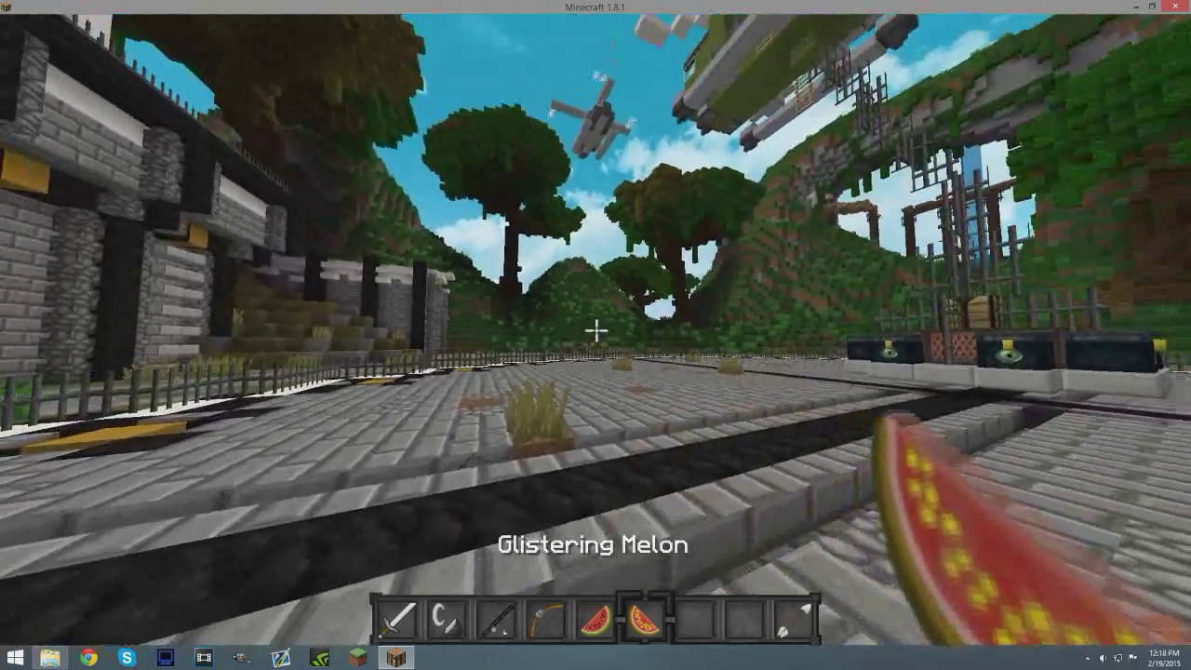
Switch to the fishing rod and cast the line again, briefly checking the bow
key("9")
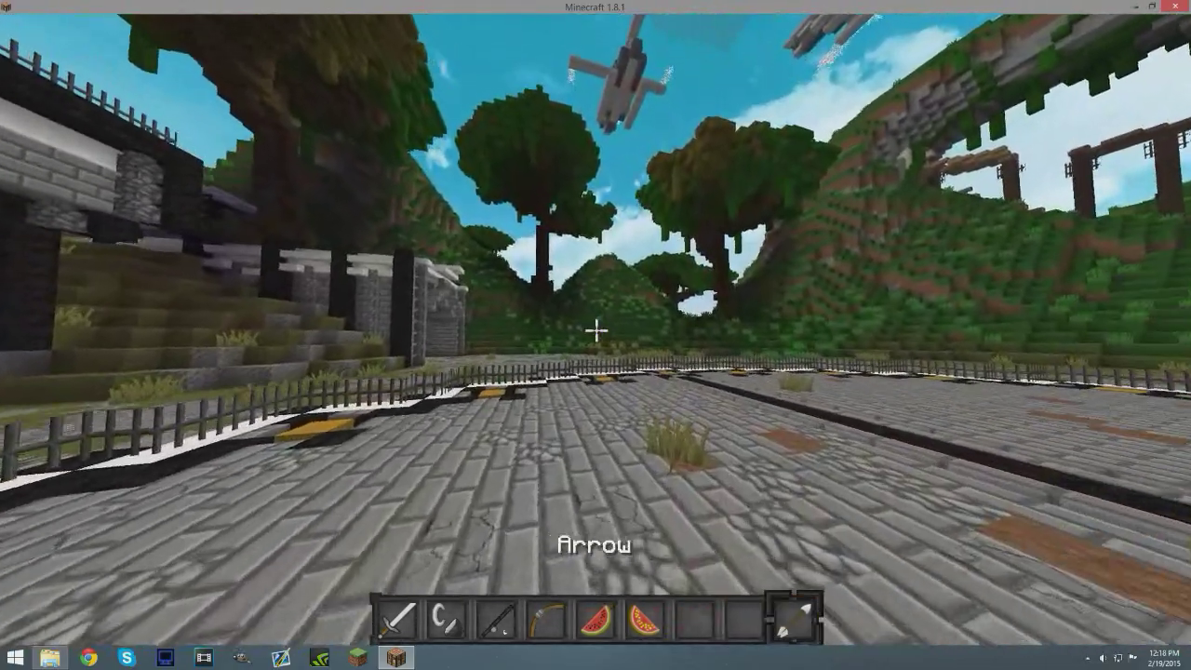
key("8")
key("3")
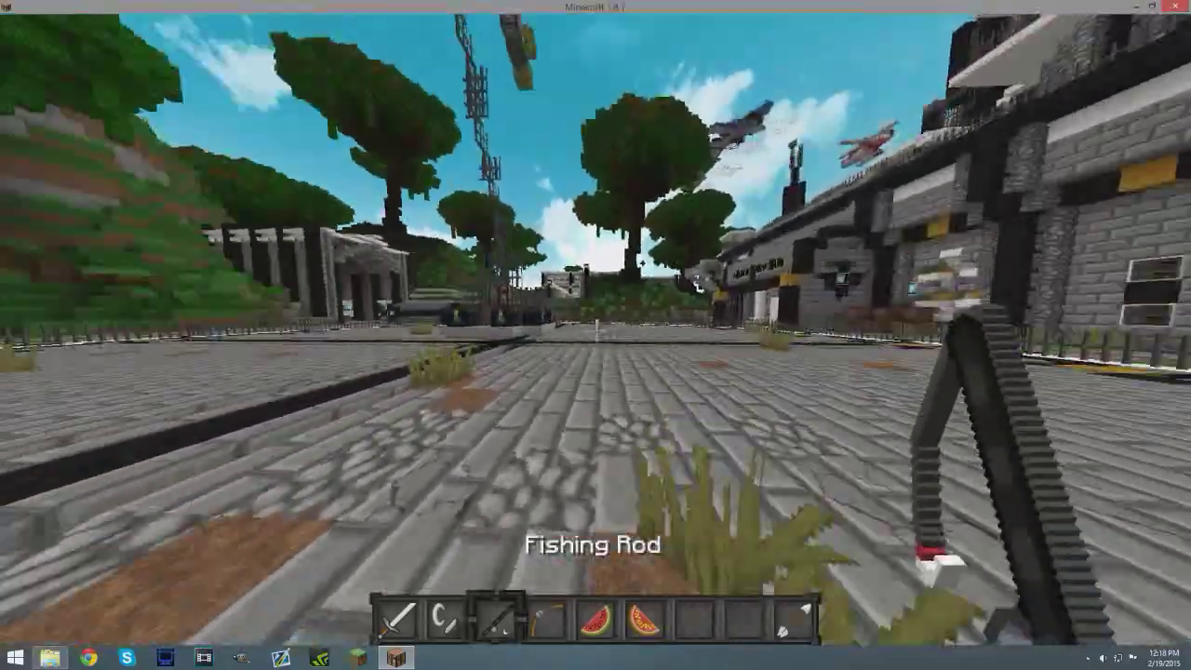
right_click(596, 330)
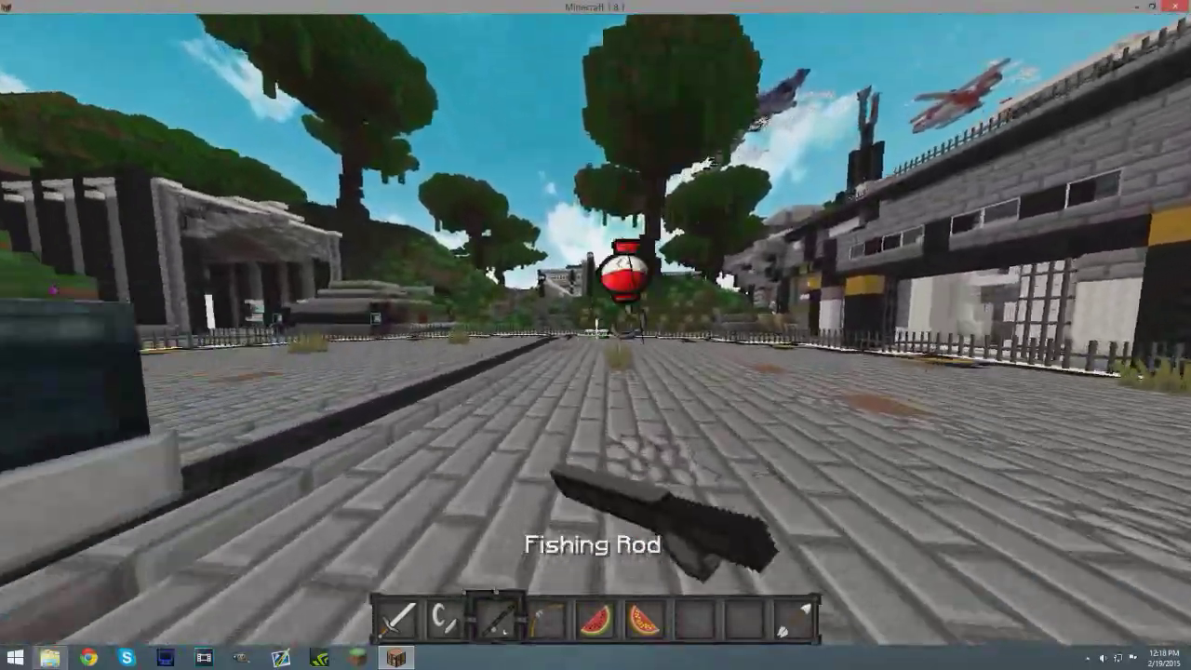
key("4")
key("3")
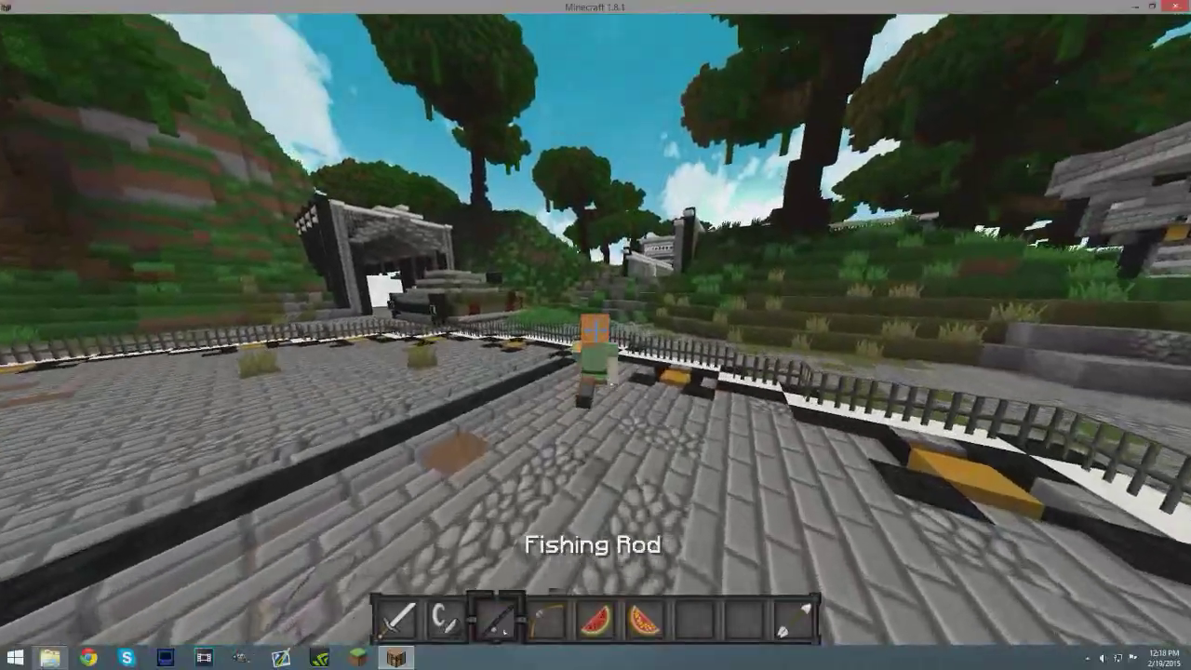
Walk to the striped fence, cast toward the archway, then draw the bow
key("w")
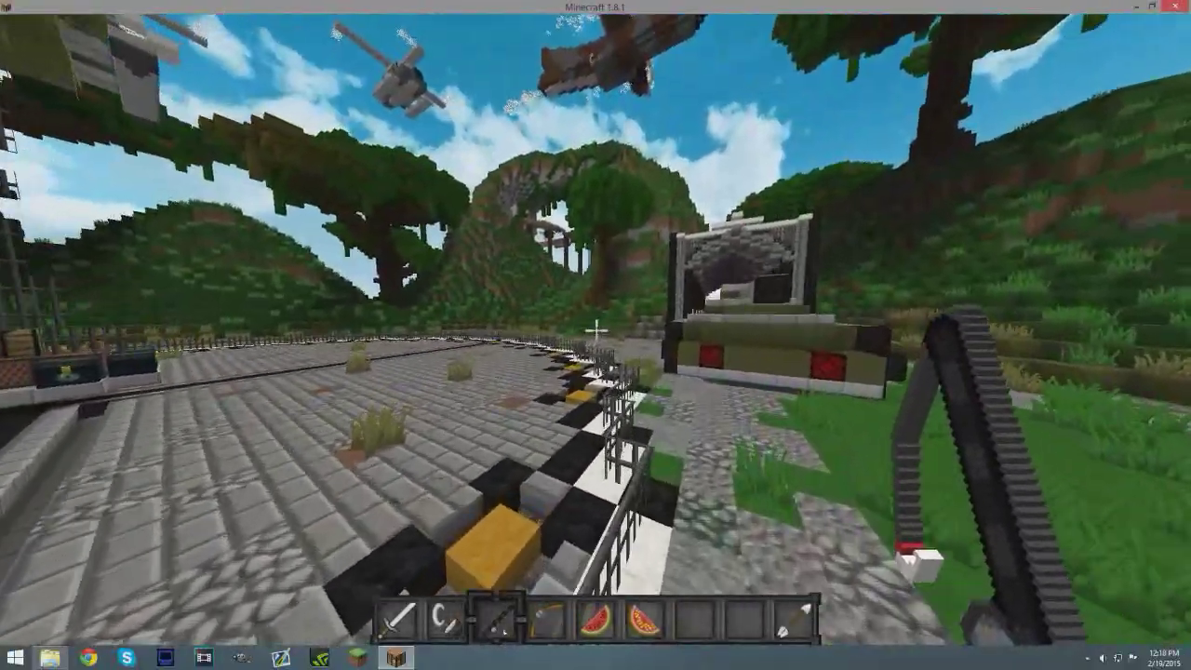
key("4")
key("3")
right_click(595, 330)
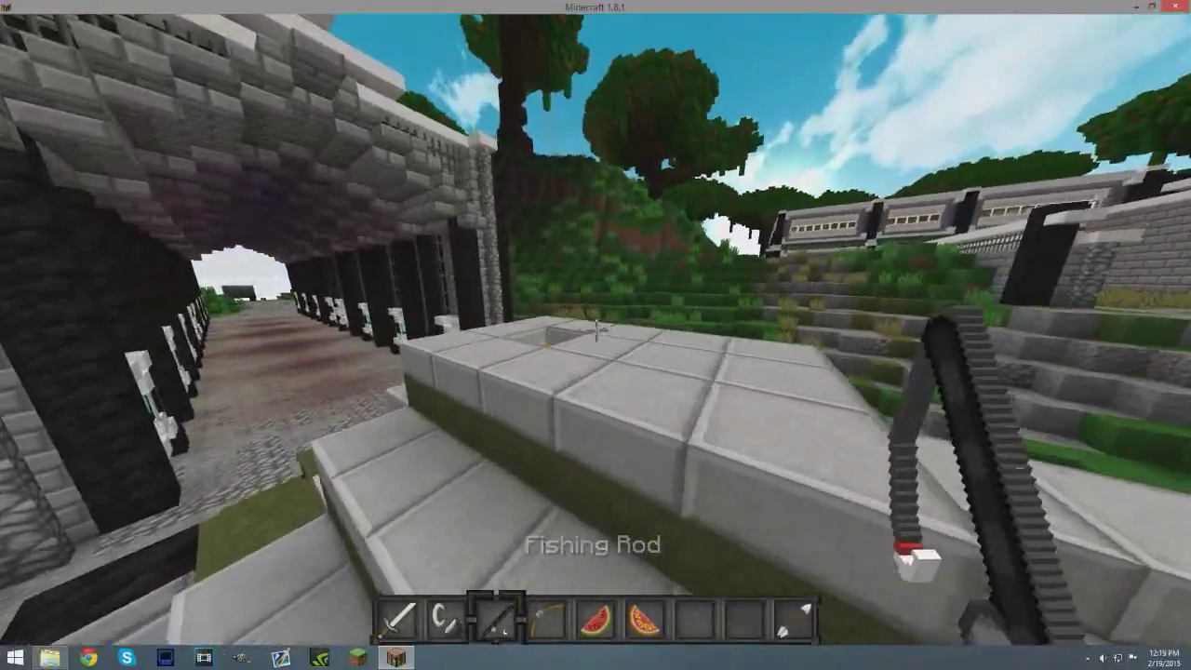
key("5")
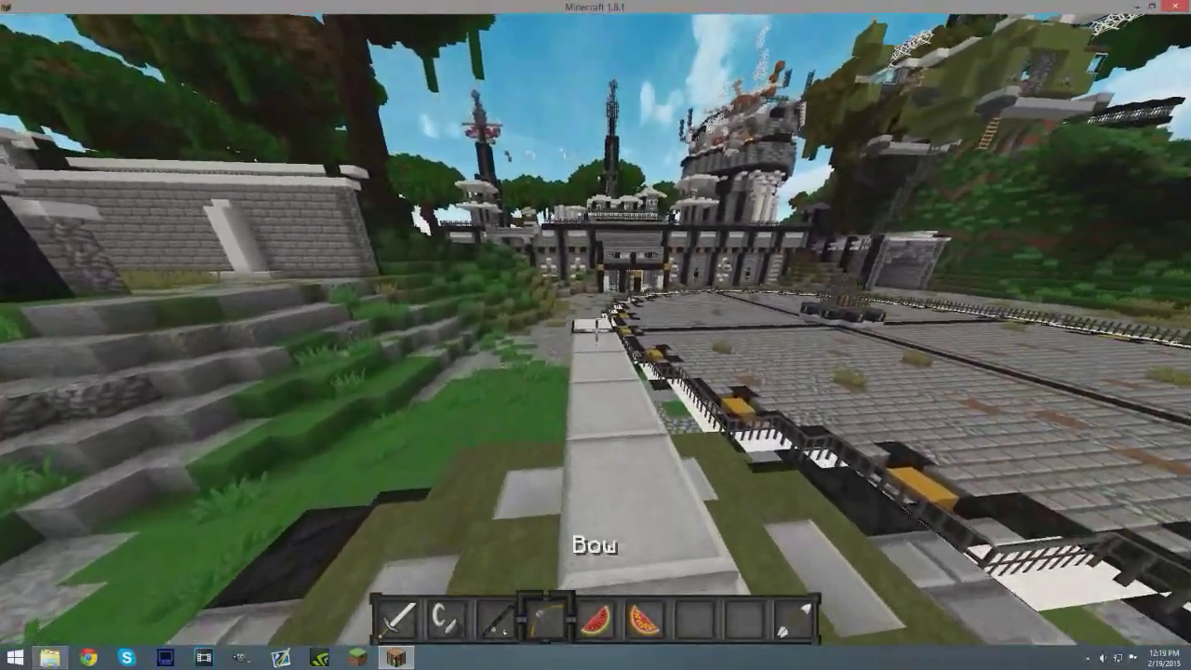
right_click(596, 335)
Copy the Stone Brick Stairs into an empty slot and view the player in third person
scroll(595, 335, "up", 1)
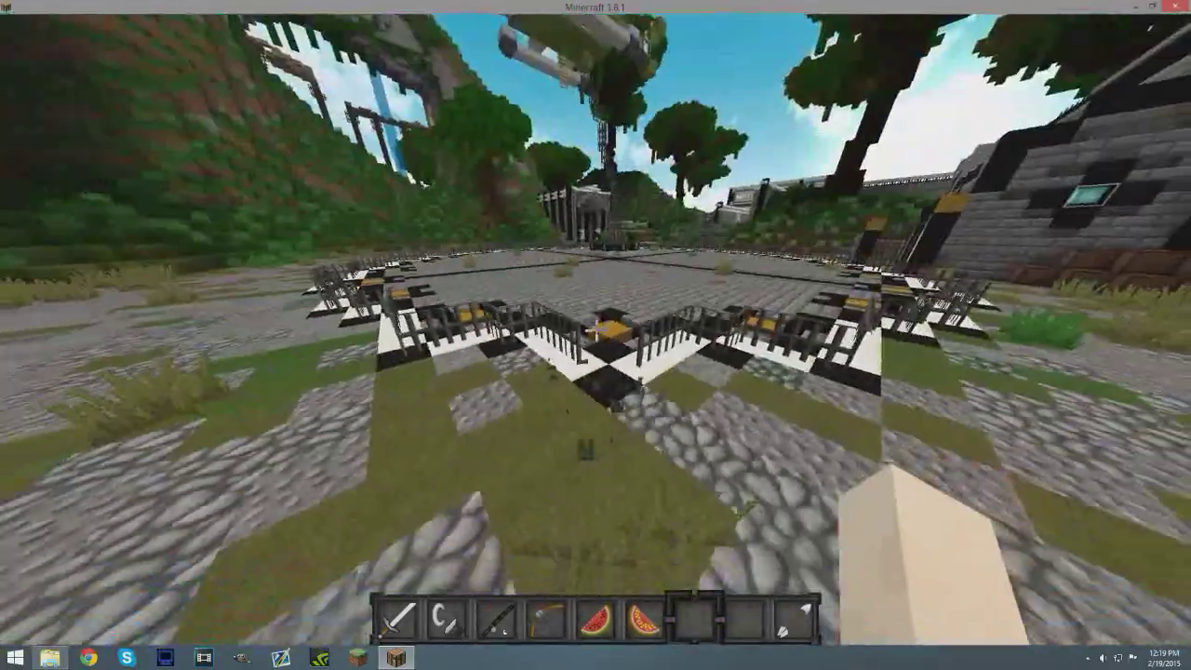
middle_click(596, 331)
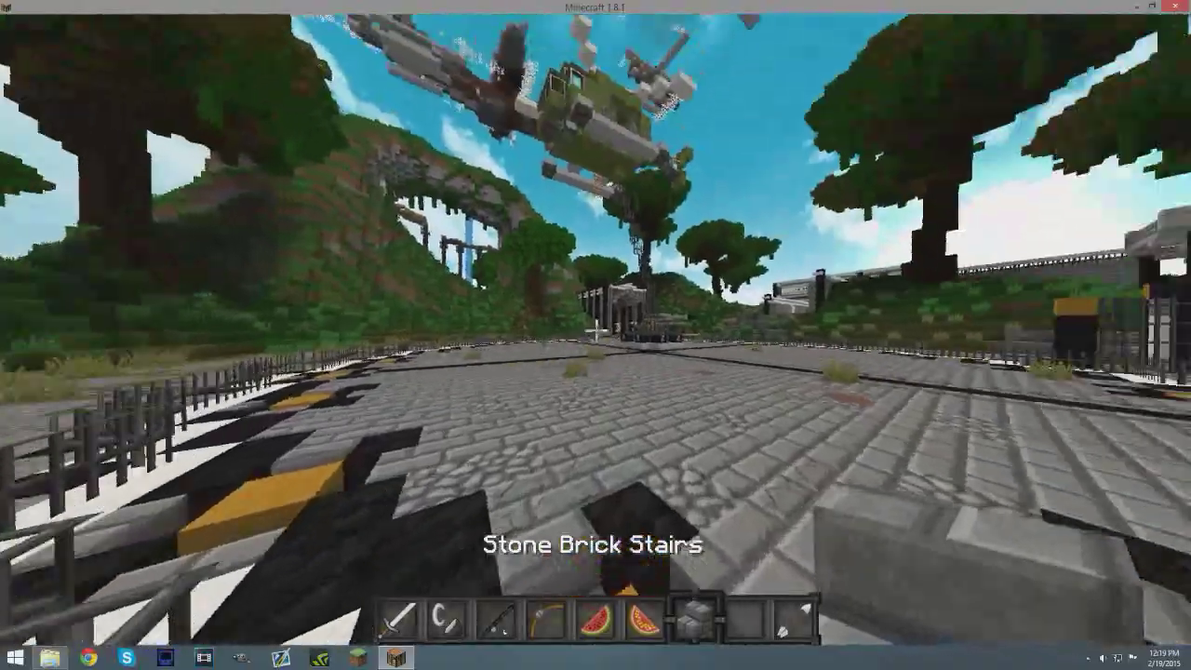
scroll(595, 330, "down", 1)
key("F5")
key("F5")
key("F5")
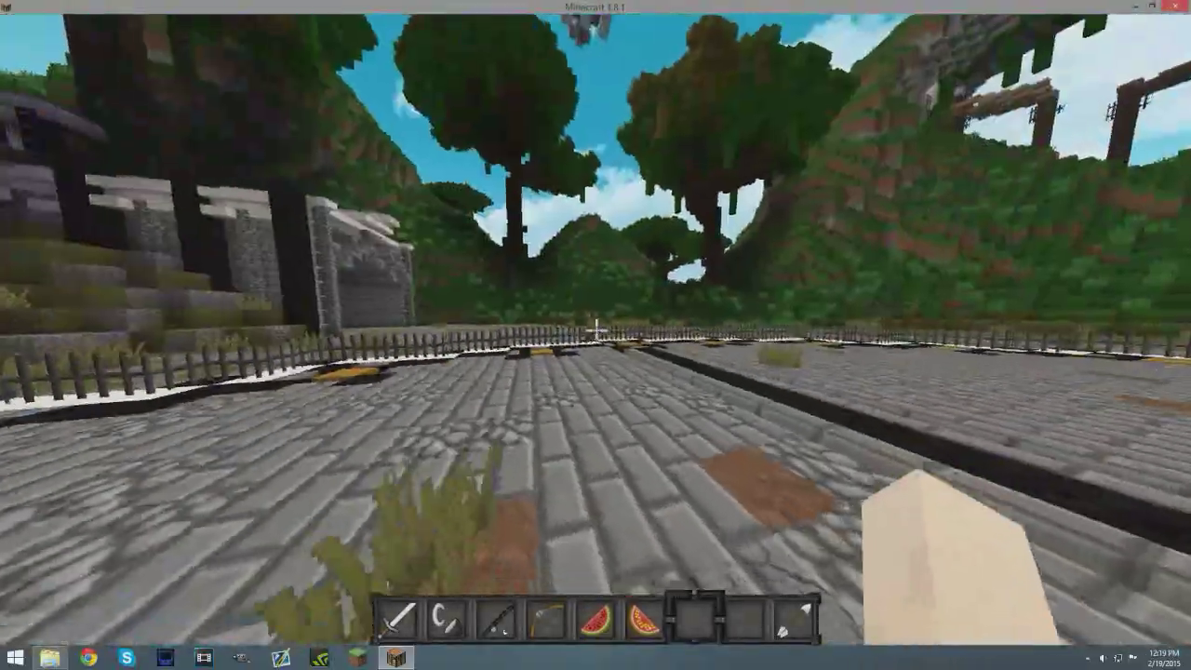
Take wet sponges from the creative inventory and place a sponge block on the ground
key("e")
key("Escape")
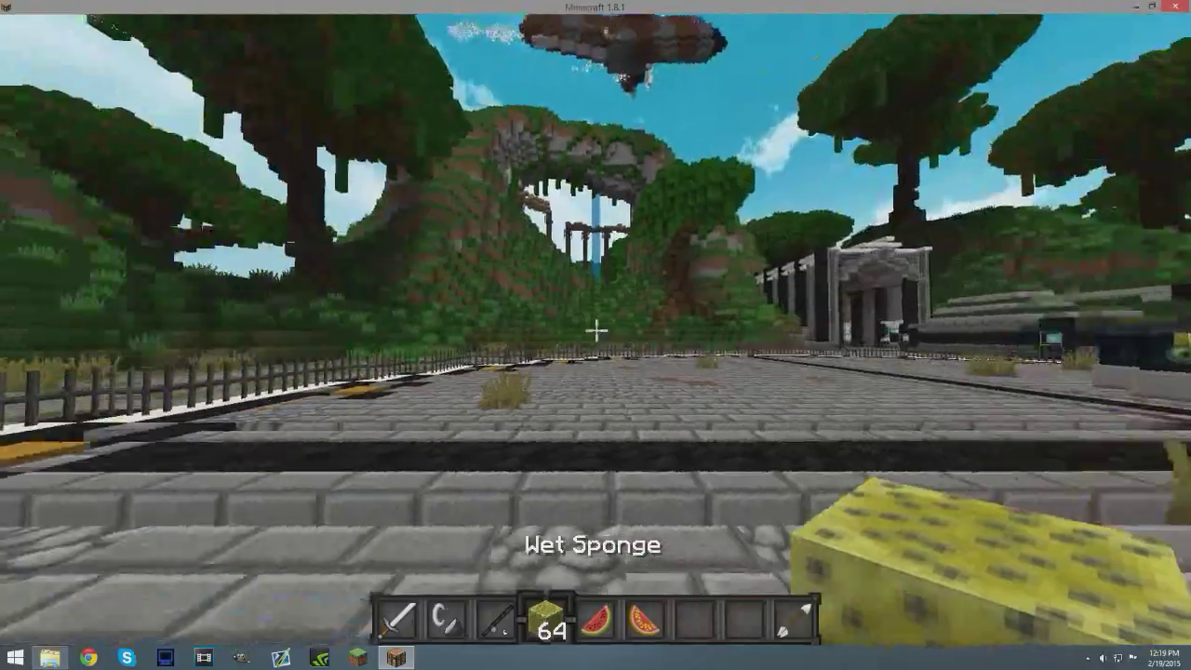
right_click(596, 331)
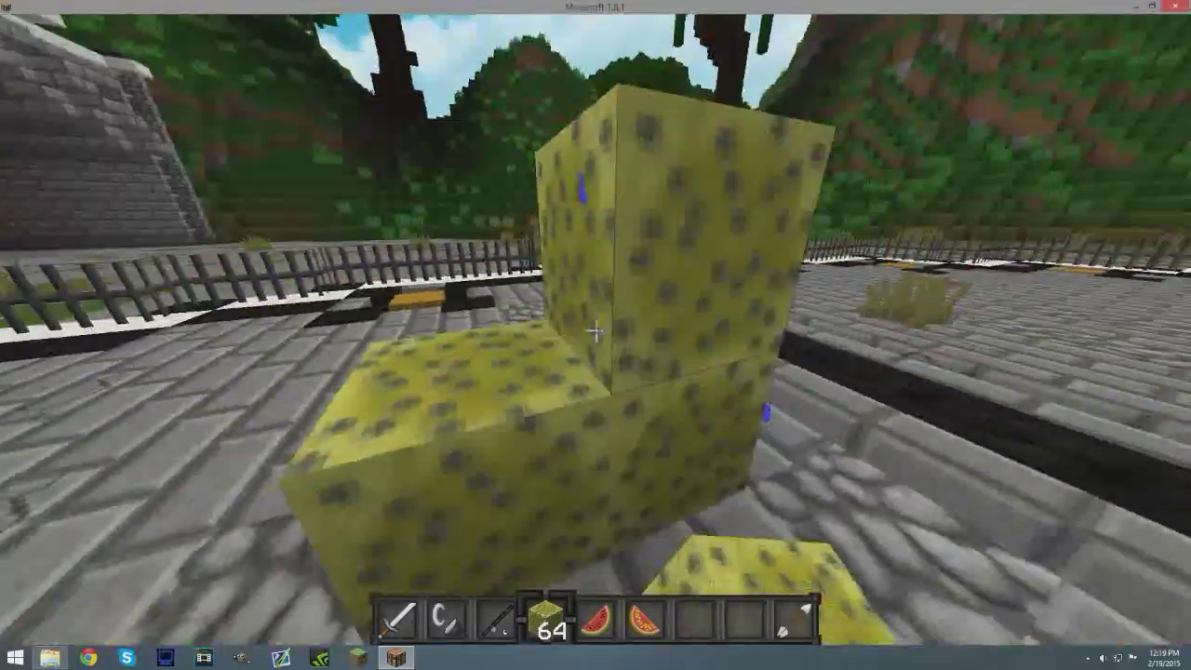
scroll(595, 331, "down", 3)
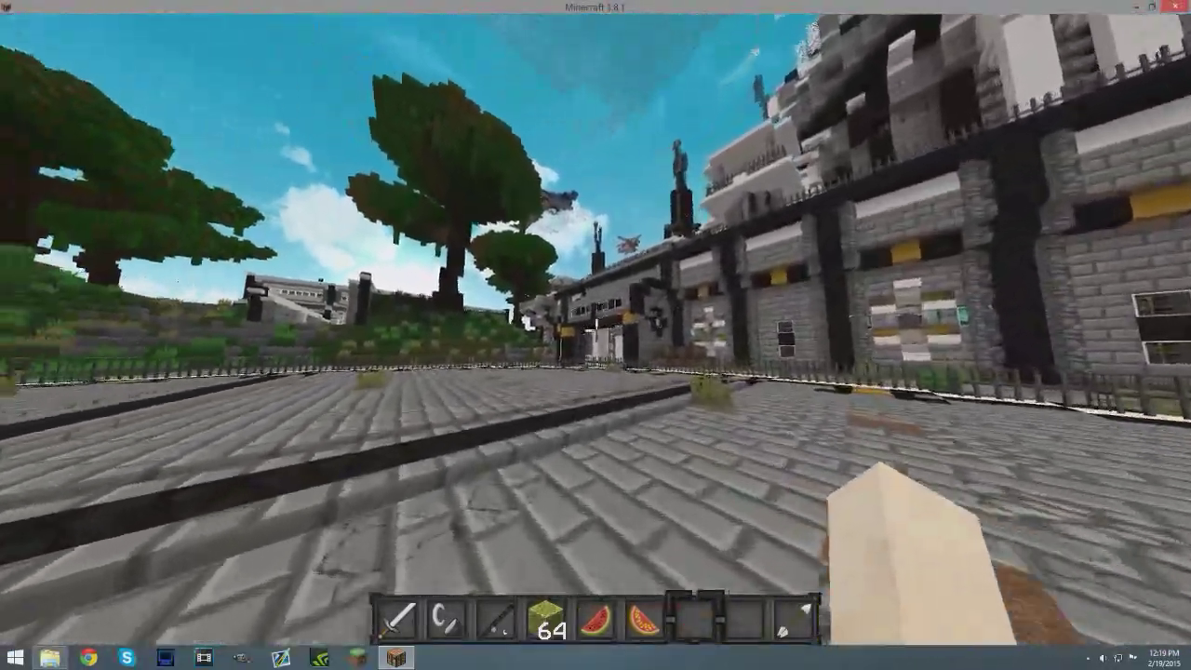